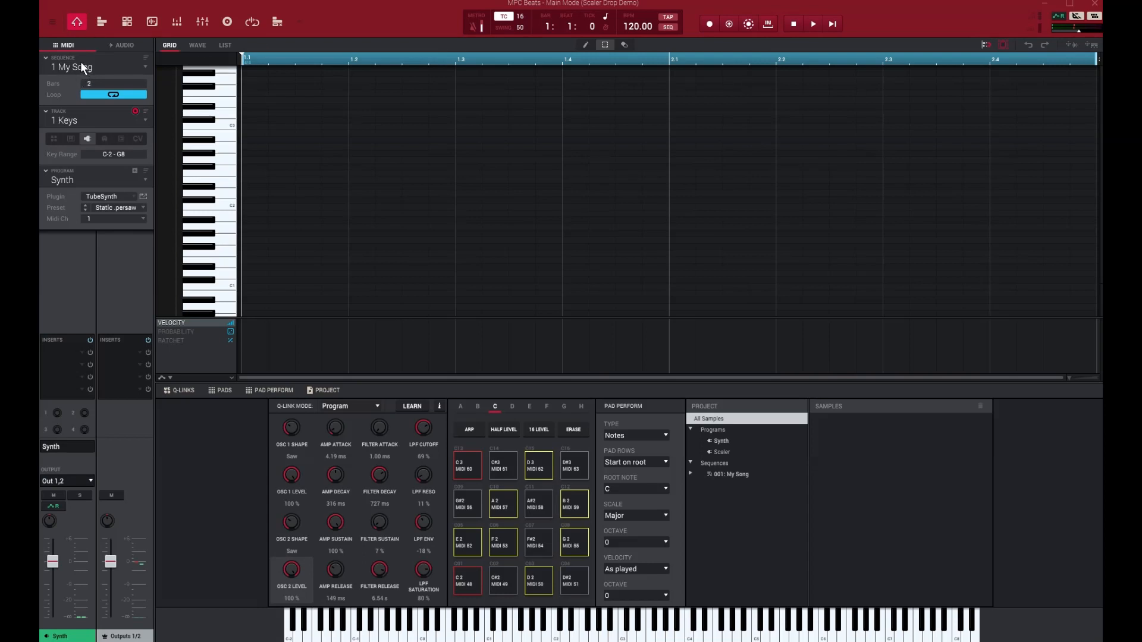
left_click(148, 66)
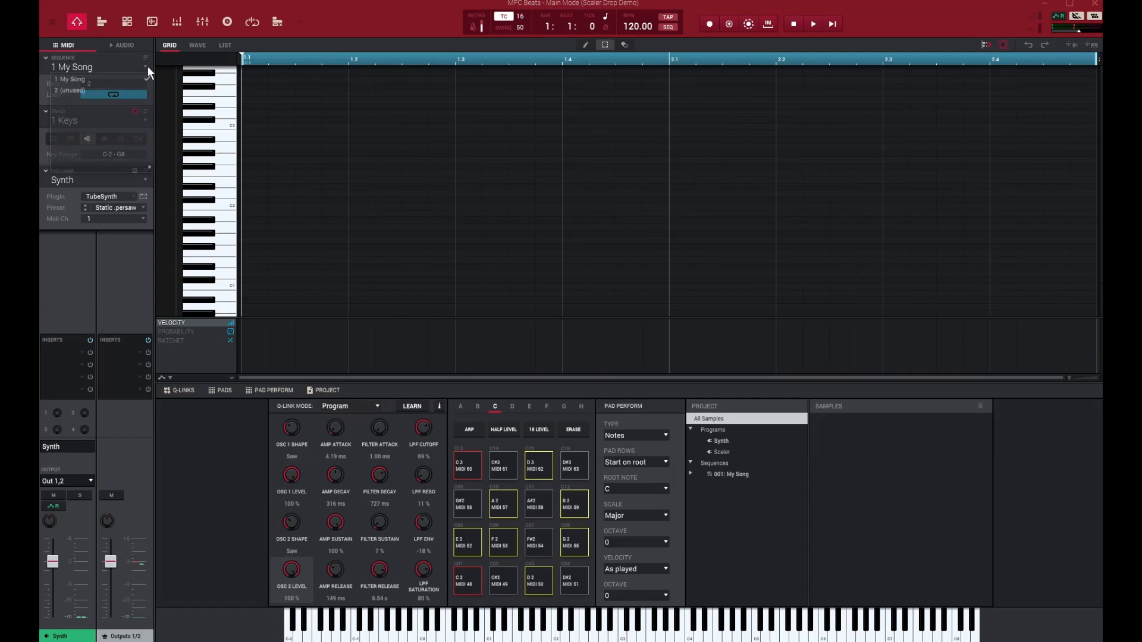
left_click(148, 66)
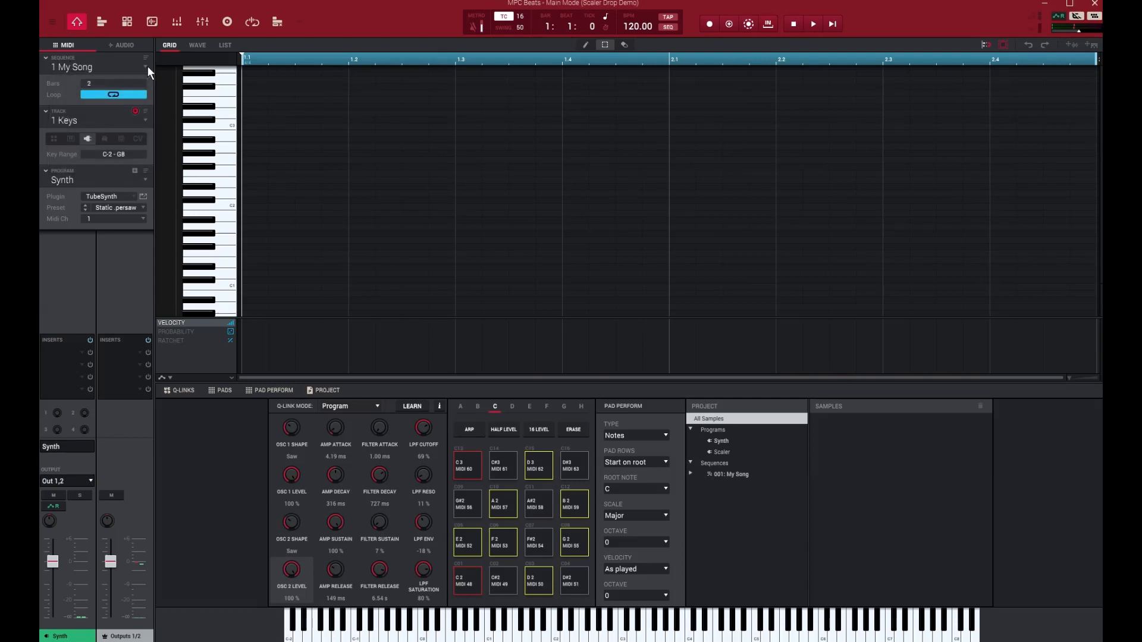
left_click(146, 120)
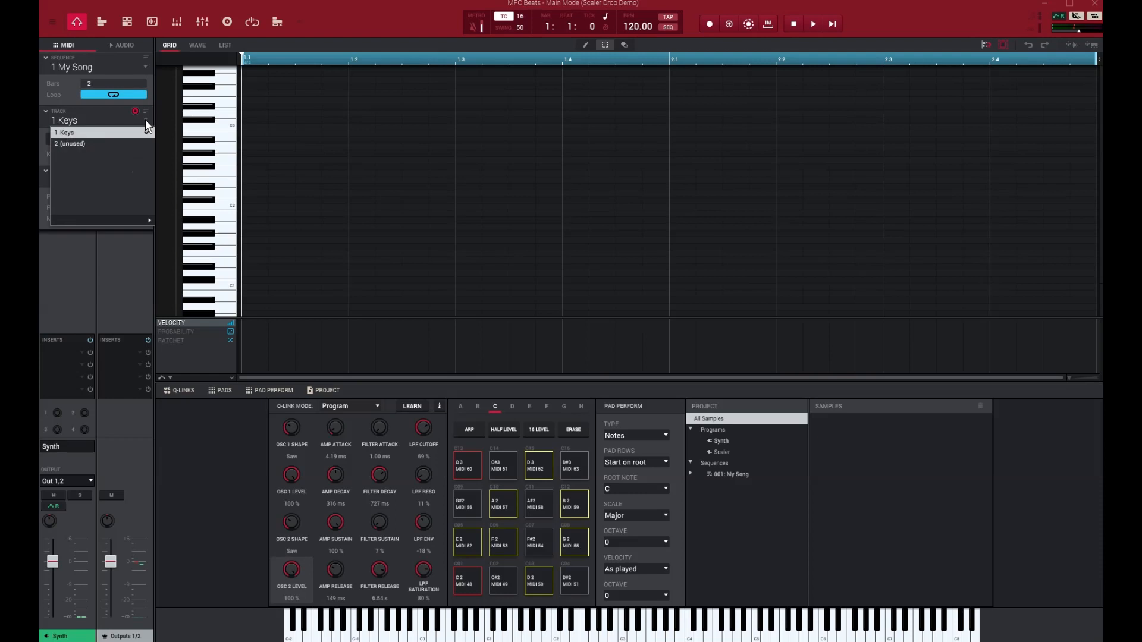
left_click(145, 120)
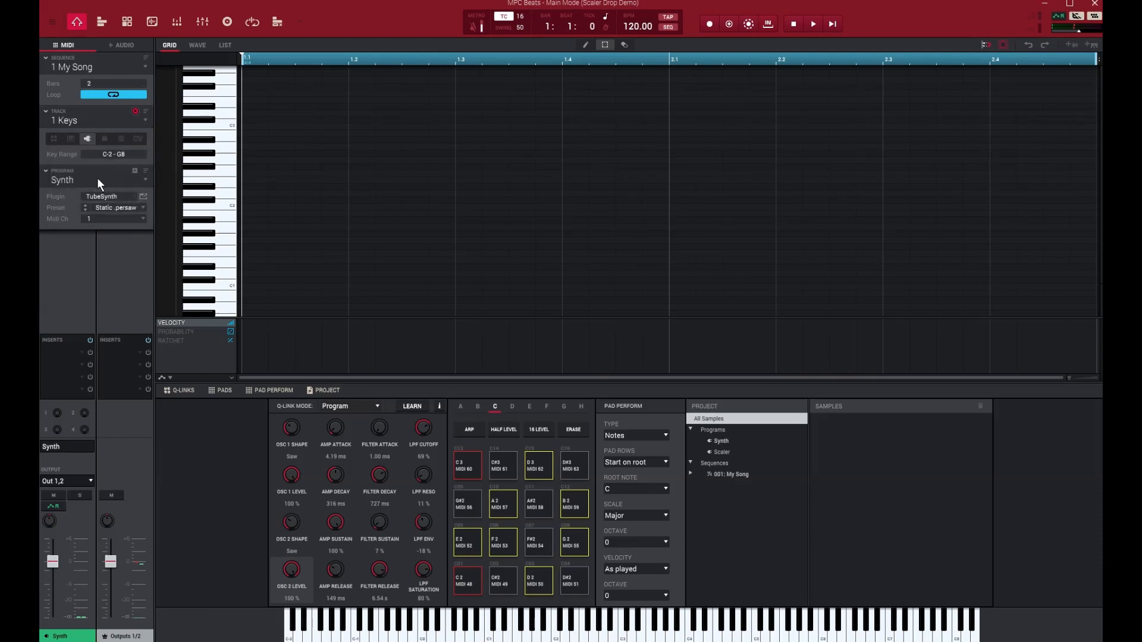
left_click(145, 178)
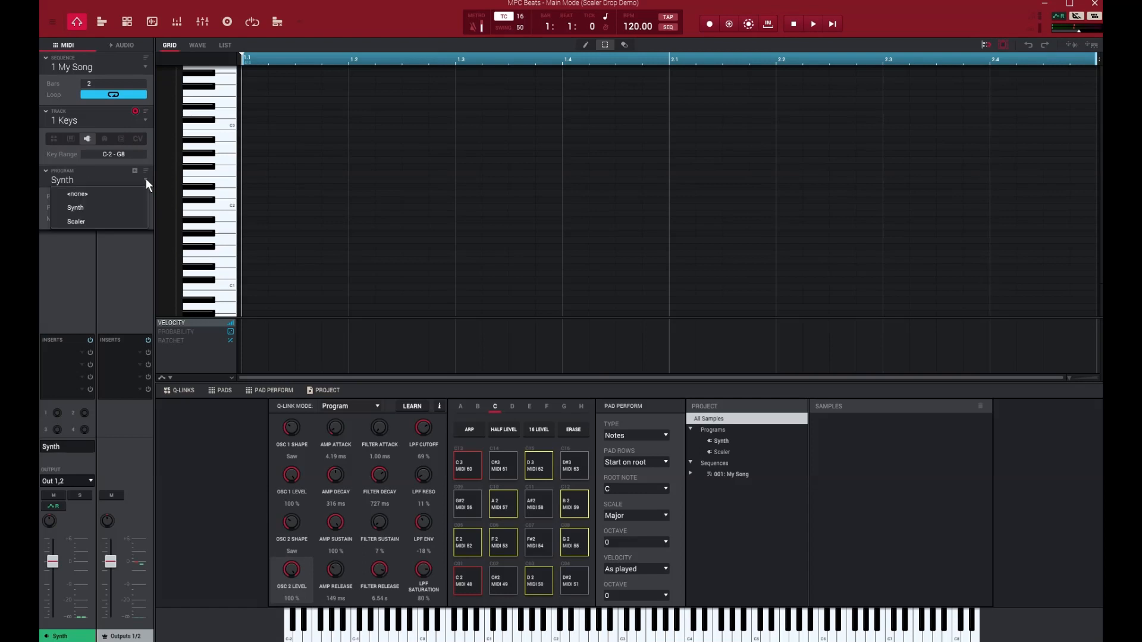
left_click(75, 208)
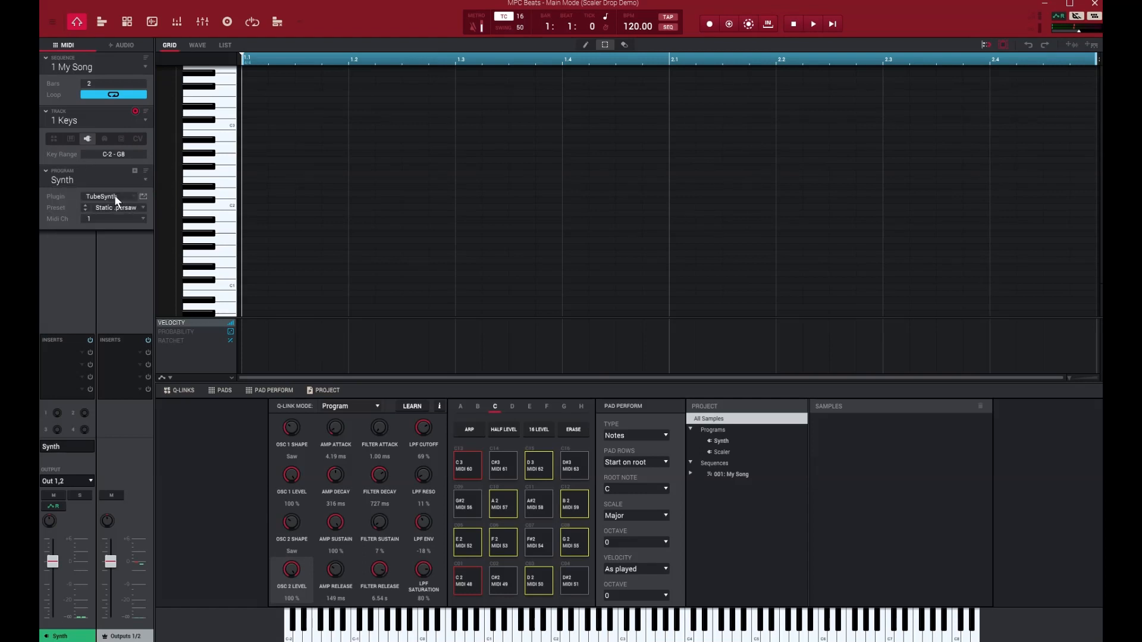
Assign the Scaler program to the Keys track and open its Scaler 2 plugin window with the settings panel hidden.
left_click(146, 179)
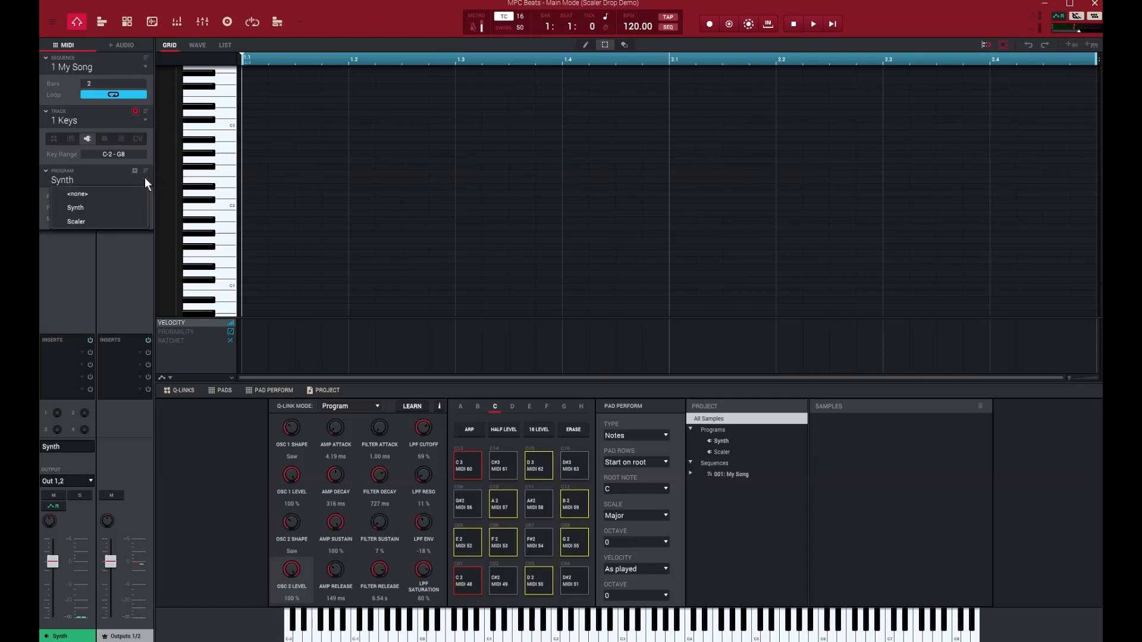
left_click(77, 224)
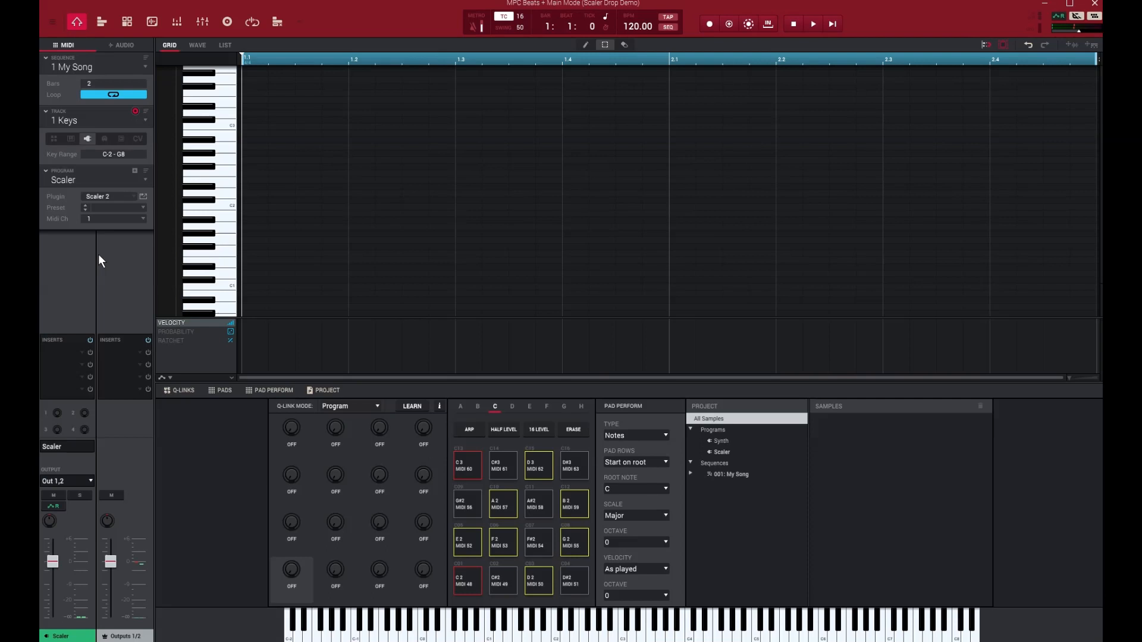
left_click(143, 197)
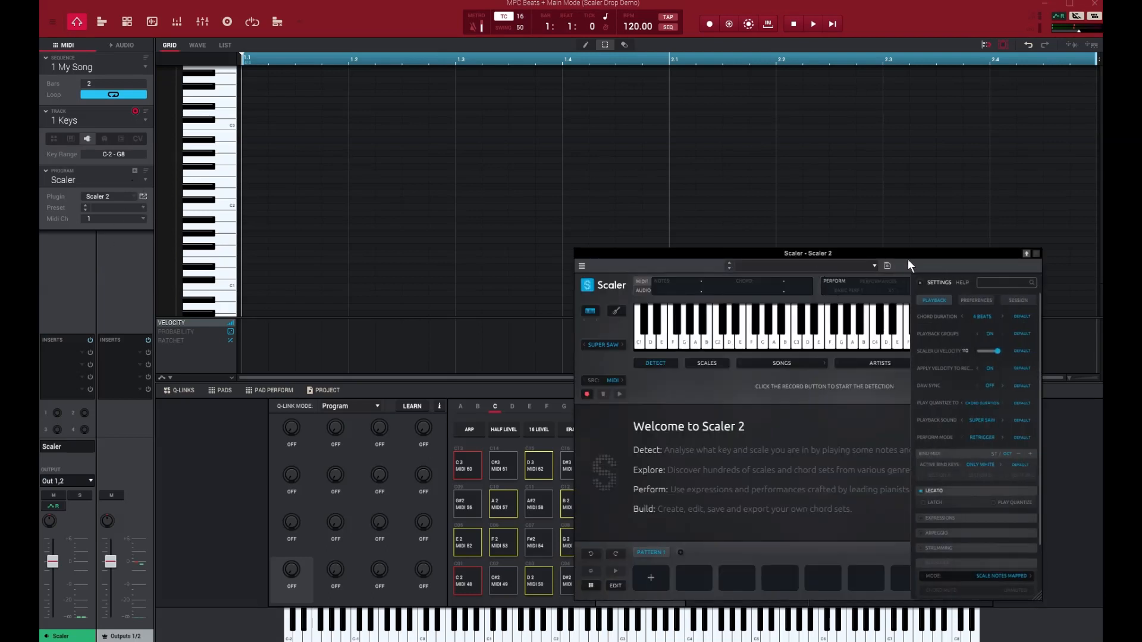
left_click_drag(910, 252, 866, 230)
left_click(900, 270)
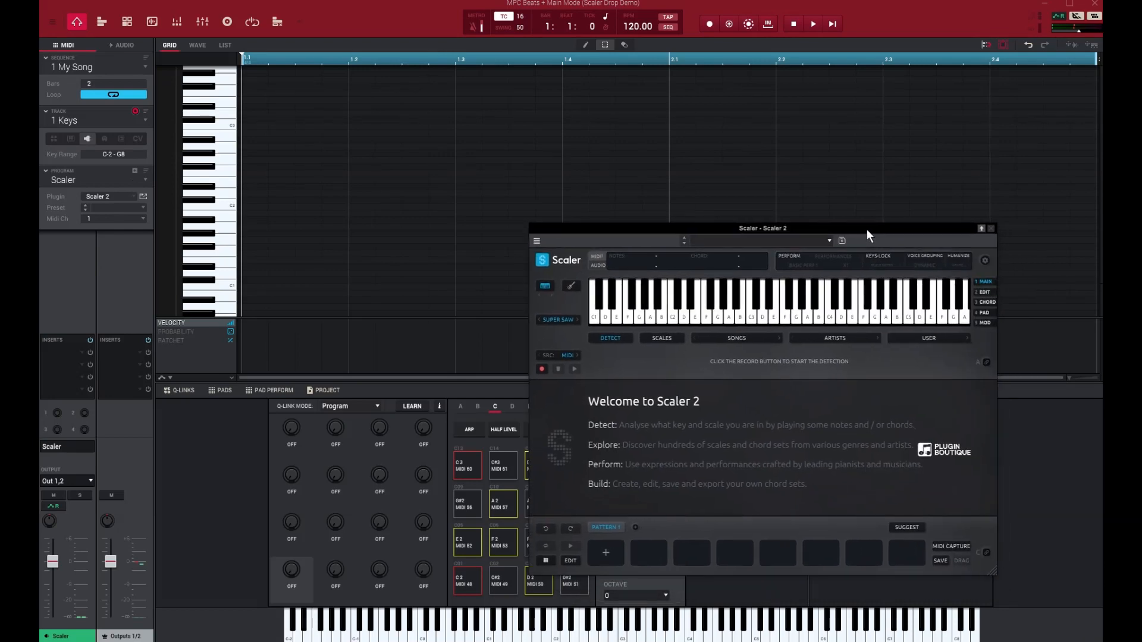
Load the C Major scale chords in Scaler 2 and audition the A min chord.
left_click(664, 337)
left_click(616, 401)
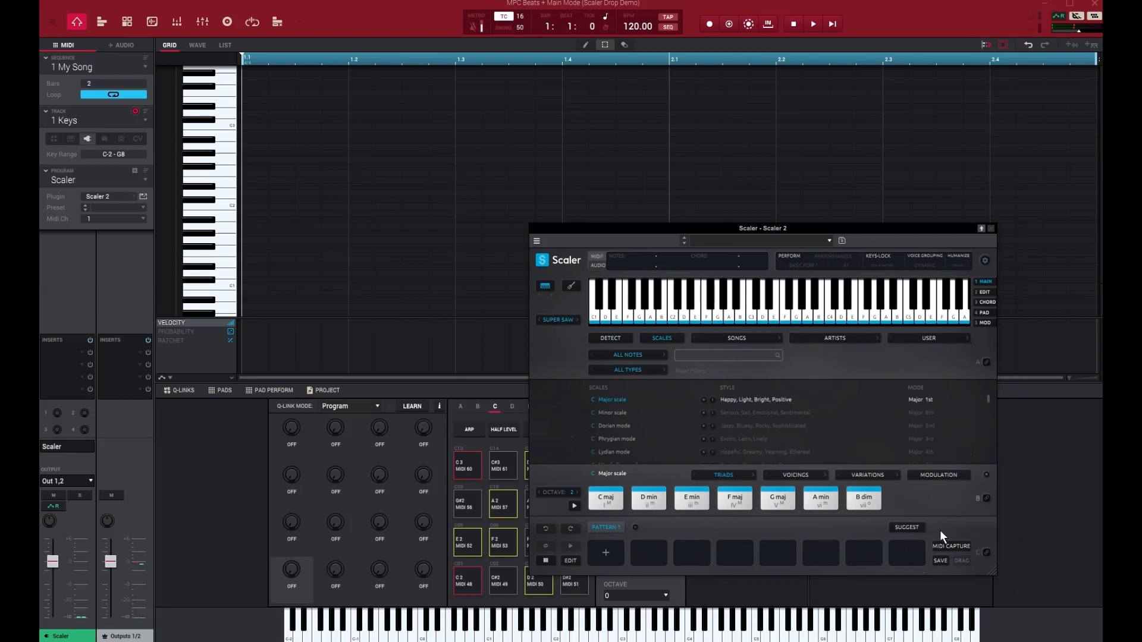
left_click(809, 502)
Turn on Perform mode with the Arpeggio articulation and audition the B dim chord.
left_click(794, 255)
left_click(830, 257)
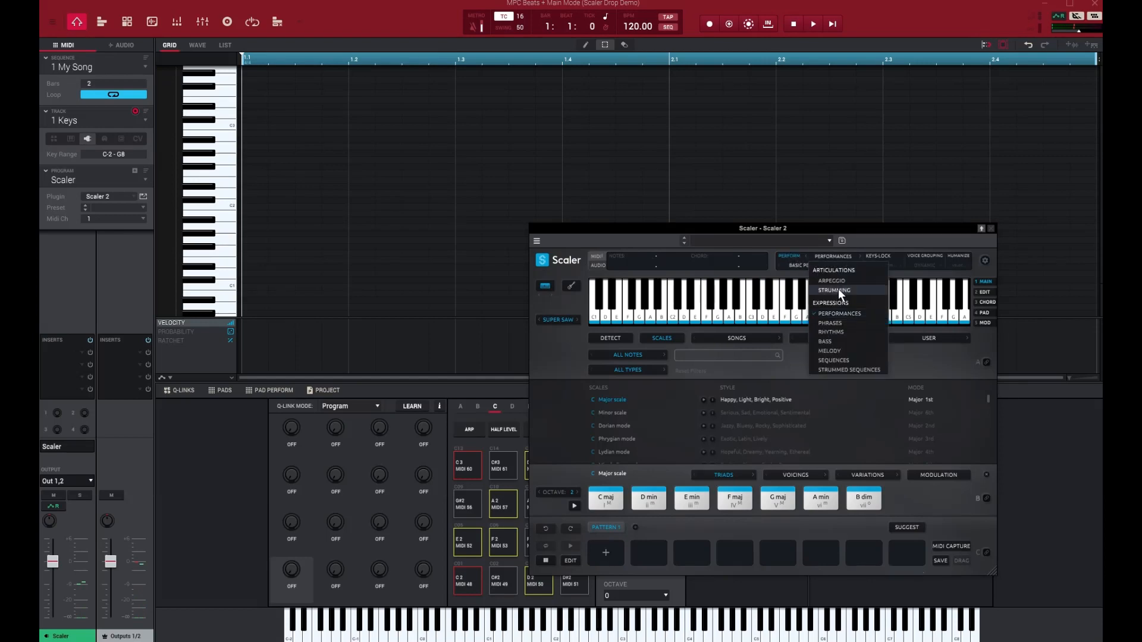
left_click(833, 281)
left_click(880, 502)
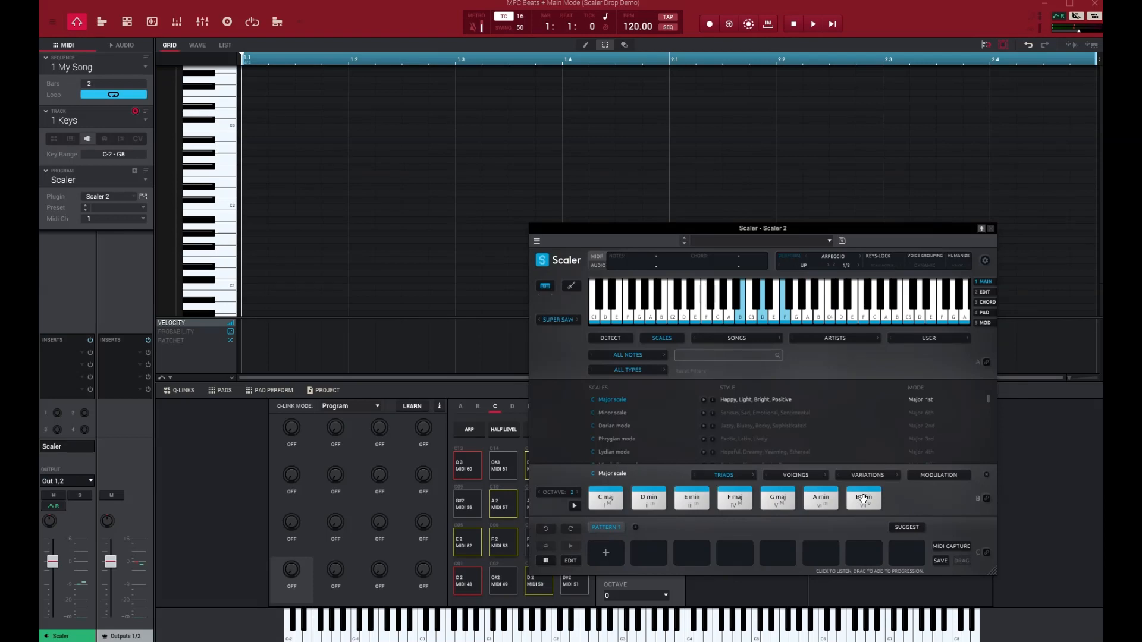
left_click(864, 499)
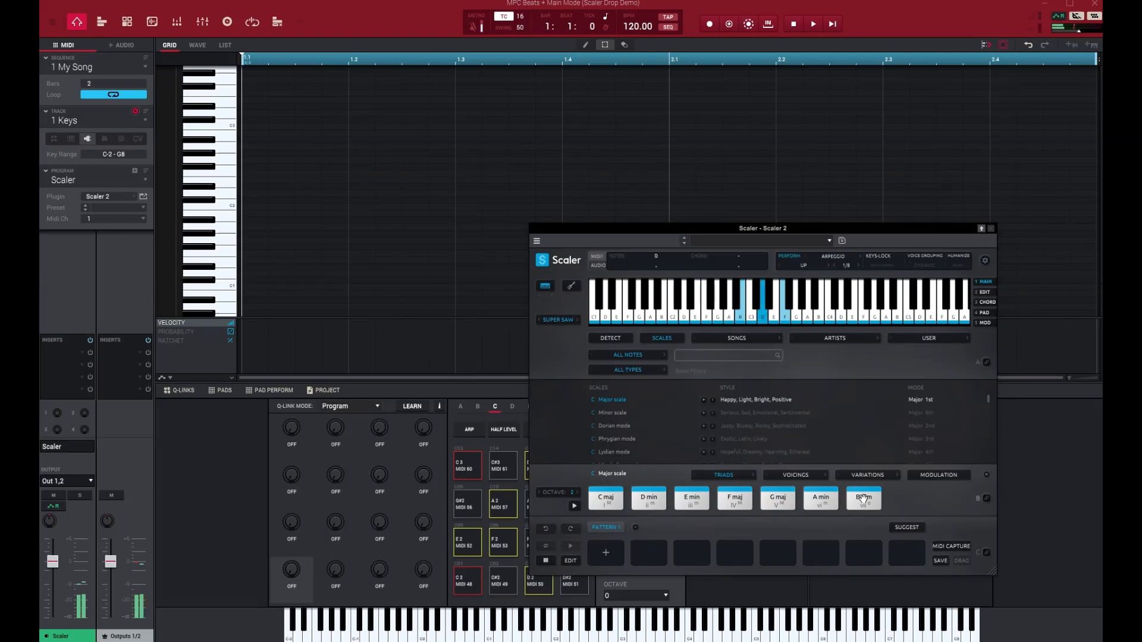
Set the arpeggio direction to Down and audition the G maj, A min and B dim chords.
left_click(801, 266)
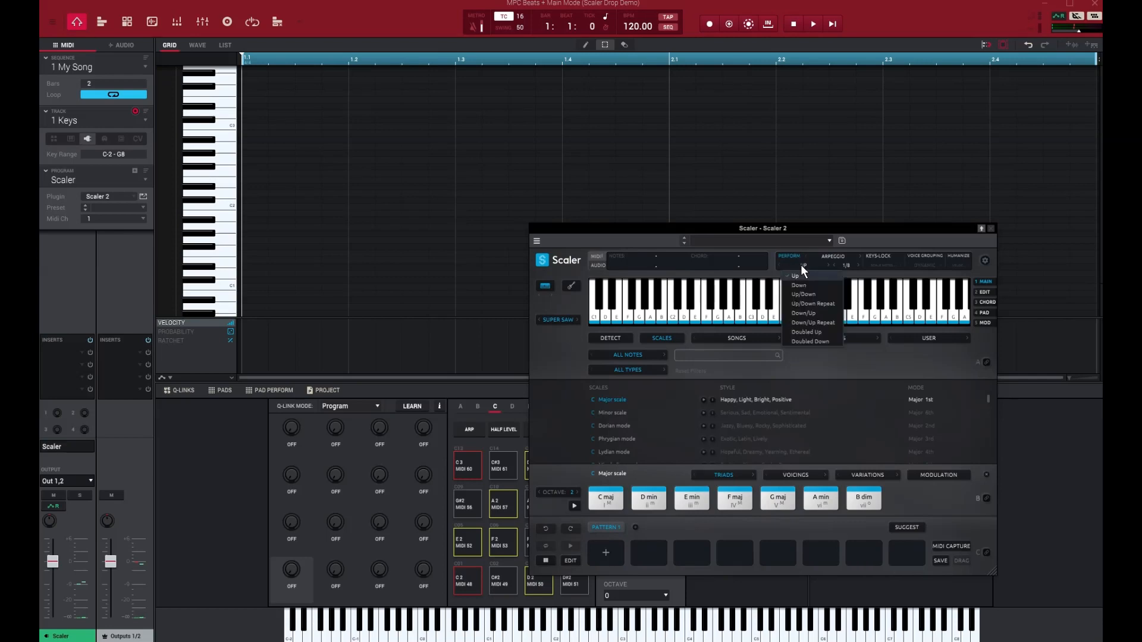
left_click(805, 287)
left_click(818, 502)
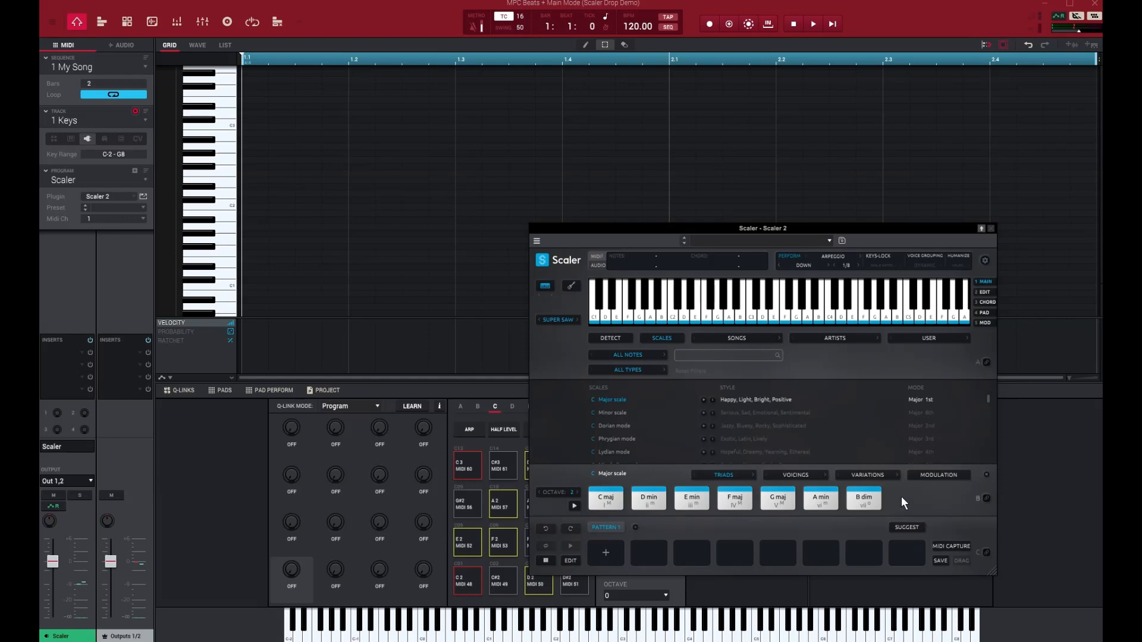
left_click_drag(781, 499, 318, 254)
left_click(821, 499)
left_click(863, 498)
left_click(772, 493)
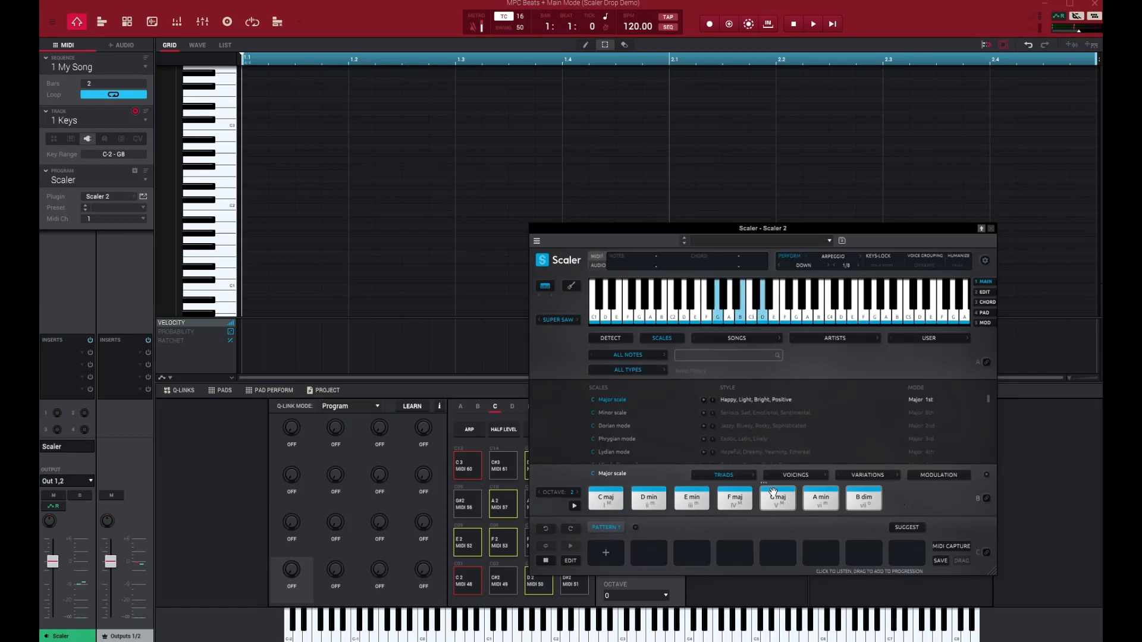
left_click(821, 498)
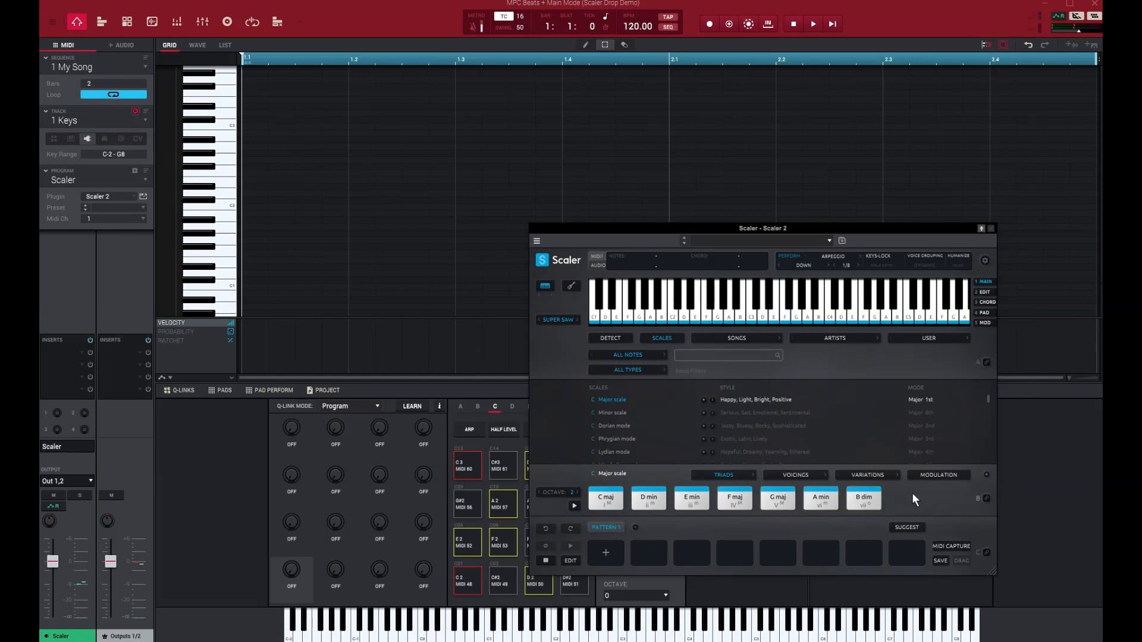
Enlarge the Scaler 2 window and select the B dim, A min and G maj chords in that order.
left_click_drag(832, 228, 692, 158)
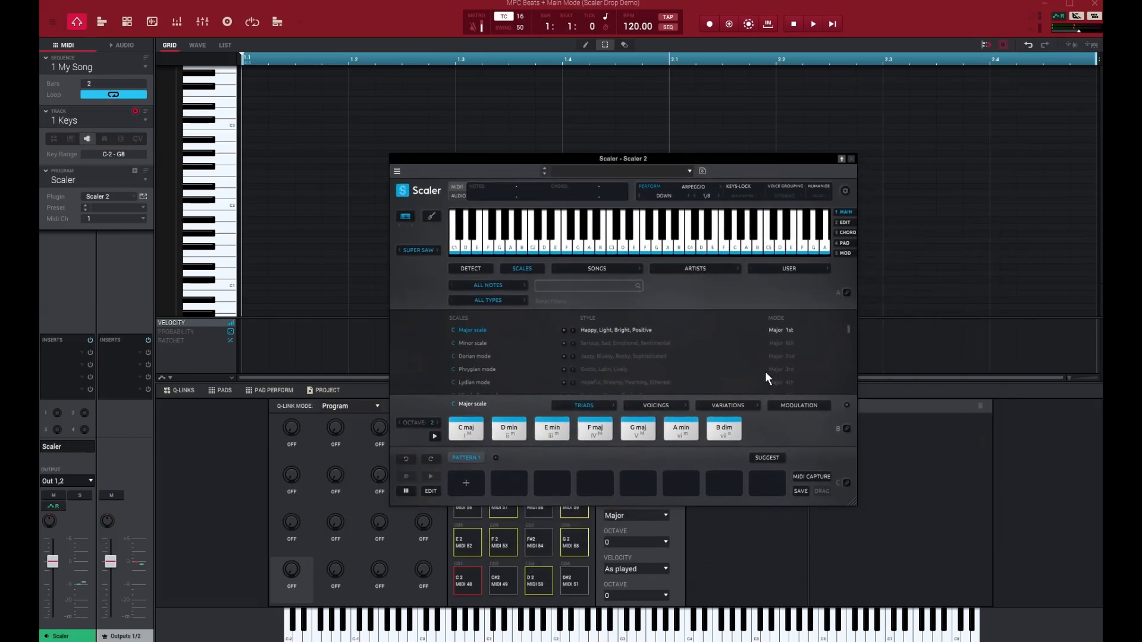
left_click_drag(853, 502, 972, 586)
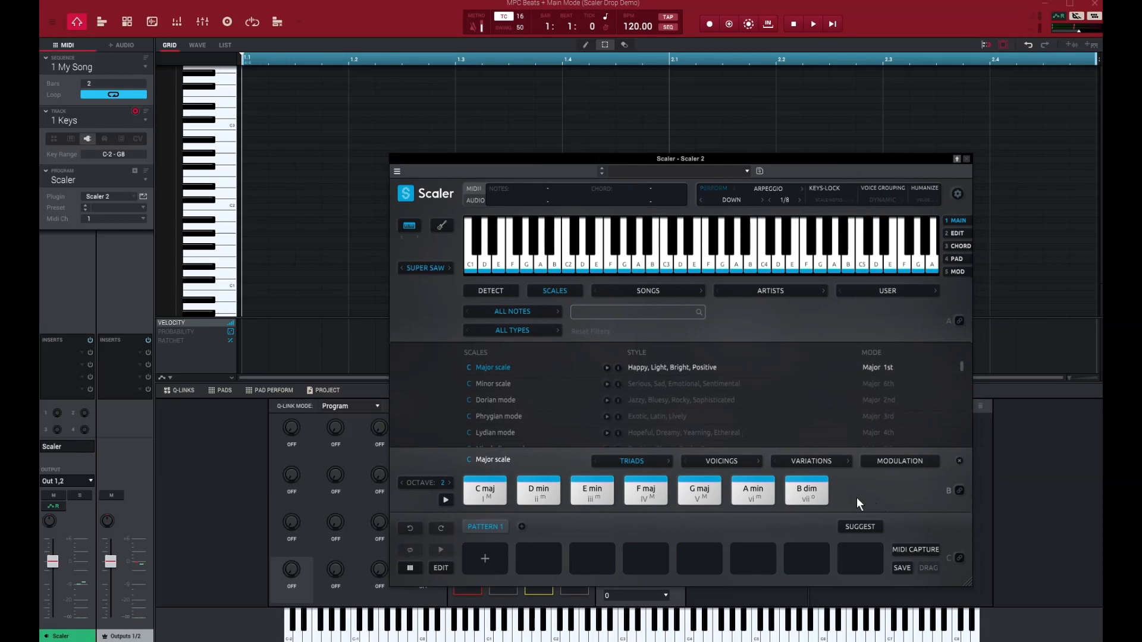
left_click(826, 498)
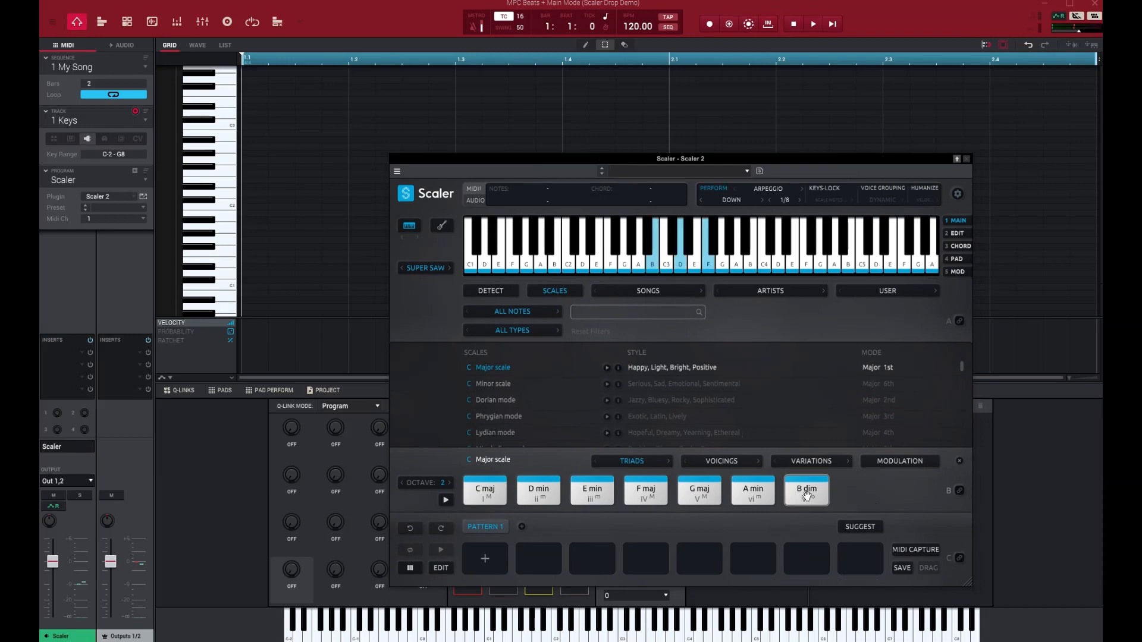
left_click(749, 487)
left_click(698, 488)
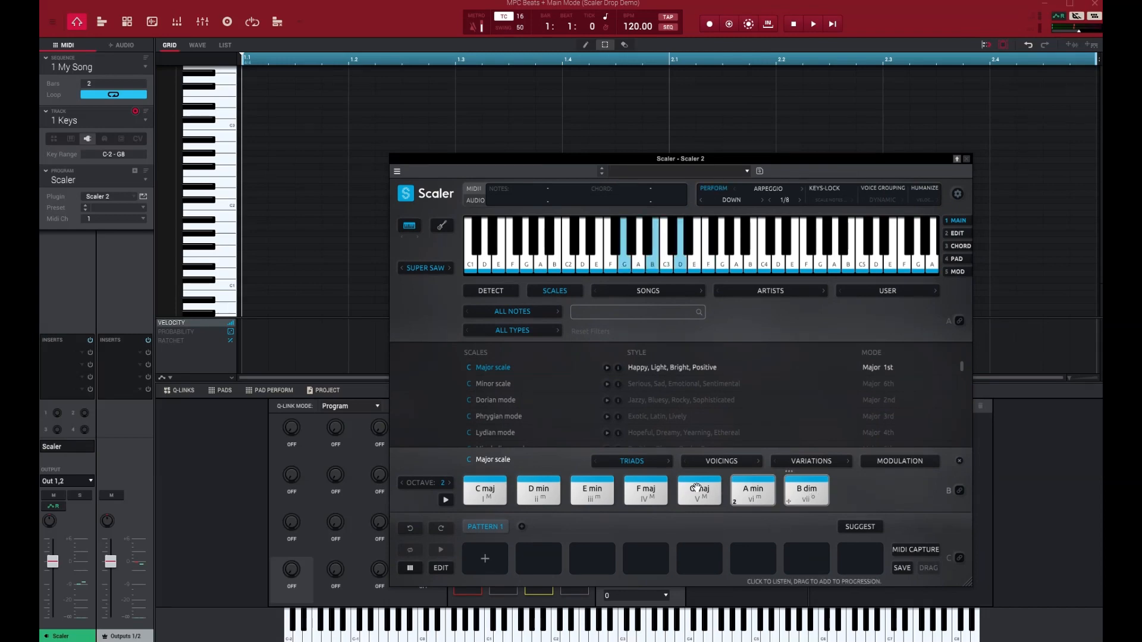
left_click(697, 488)
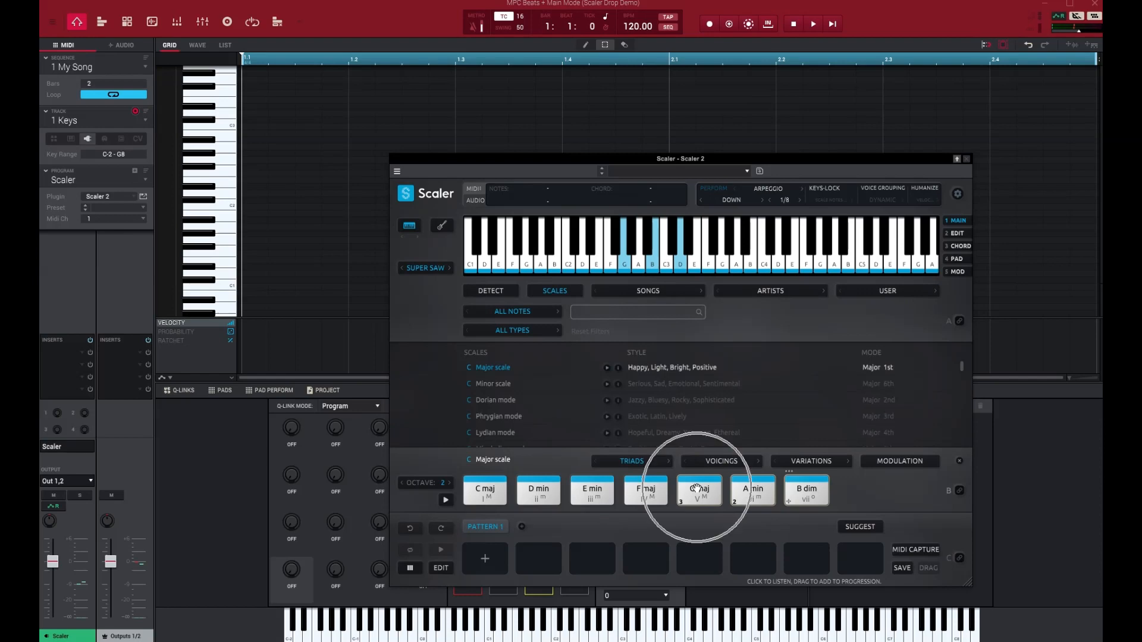
left_click(795, 502)
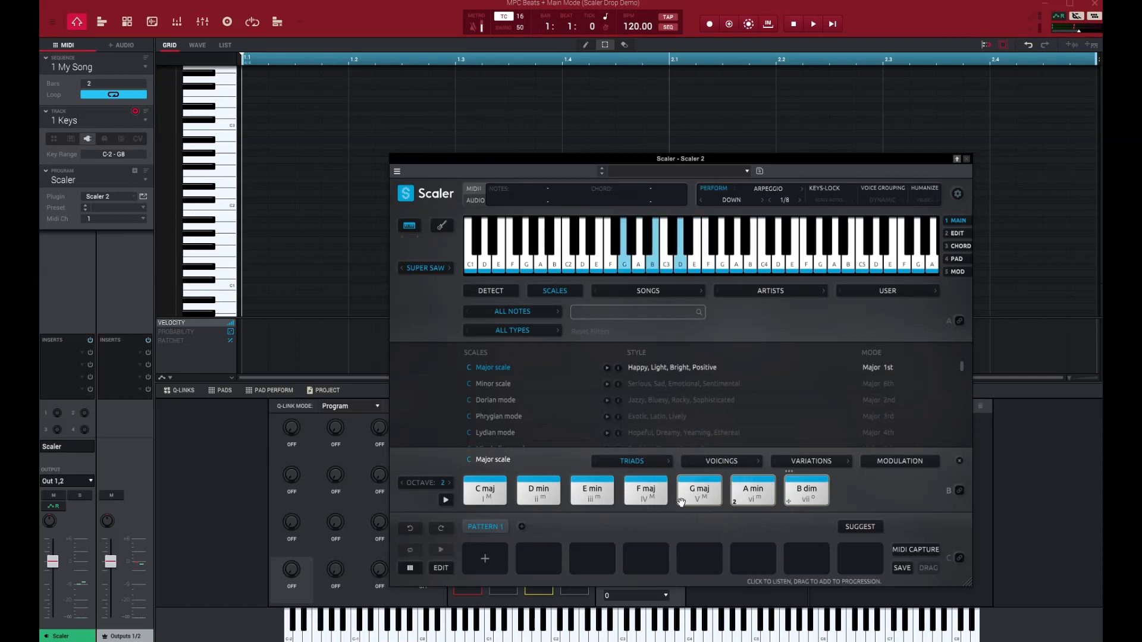
Preview the three selected chords as a progression in Scaler 2.
right_click(803, 490)
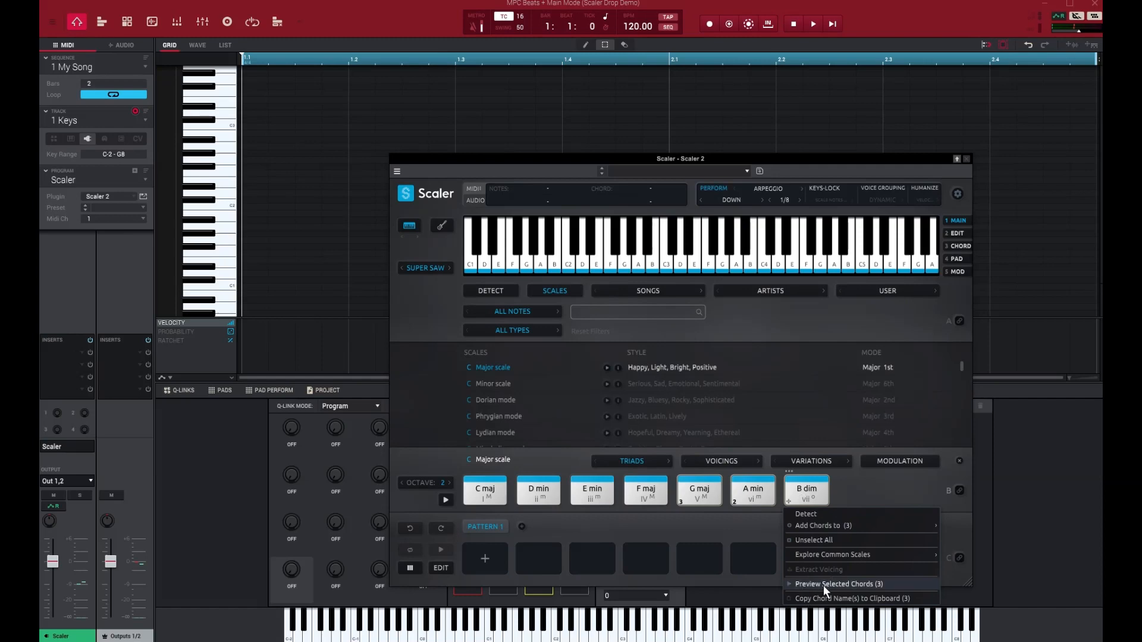
left_click(854, 584)
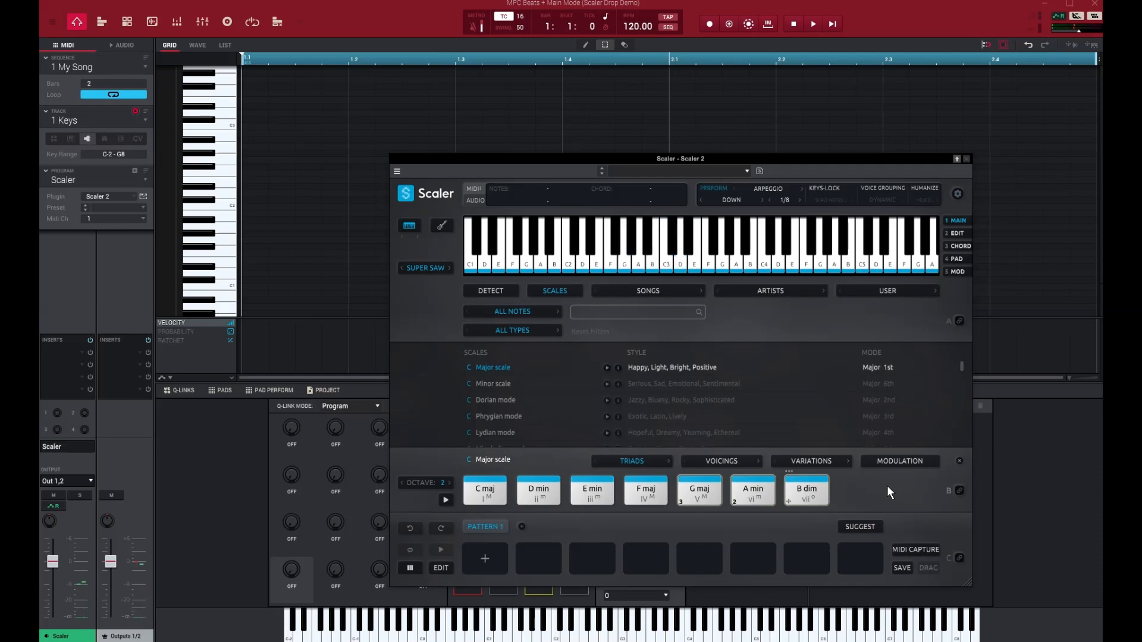
left_click(742, 502)
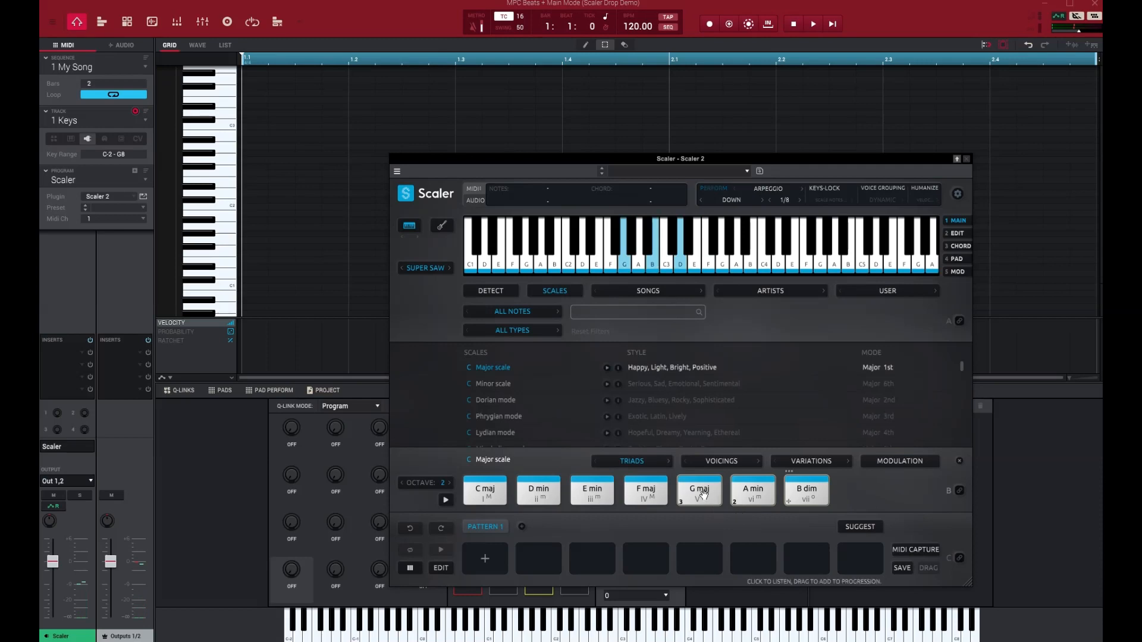
left_click(790, 501)
Drop the three selected Scaler chords onto the note grid and load them into unused sequence 2.
left_click(699, 487)
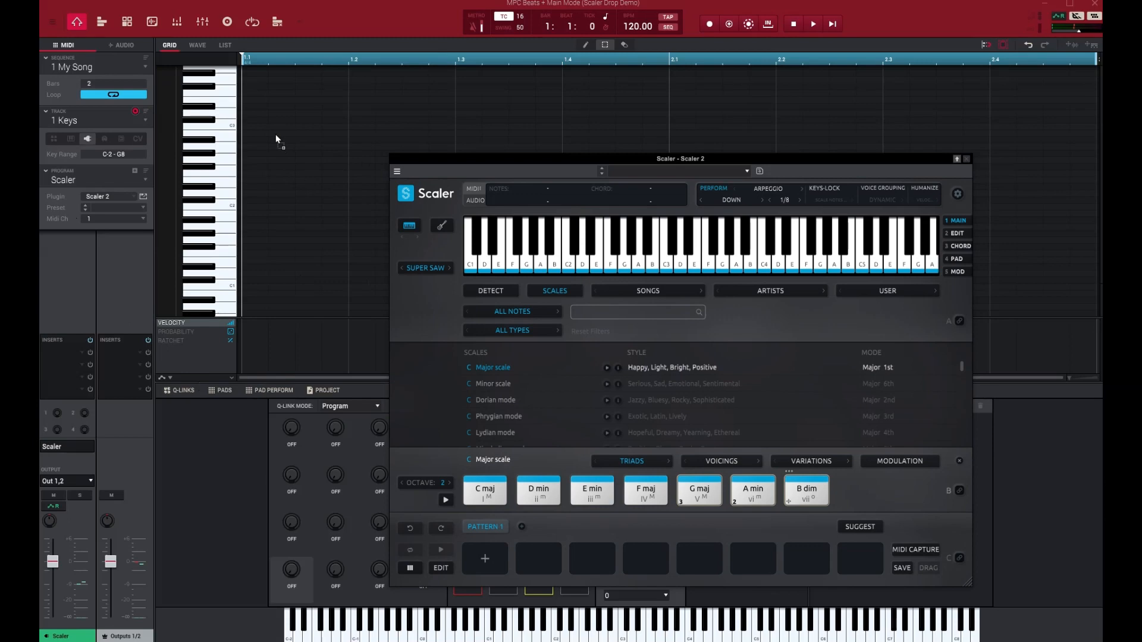
scroll(276, 134, "down", 5)
left_click(968, 159)
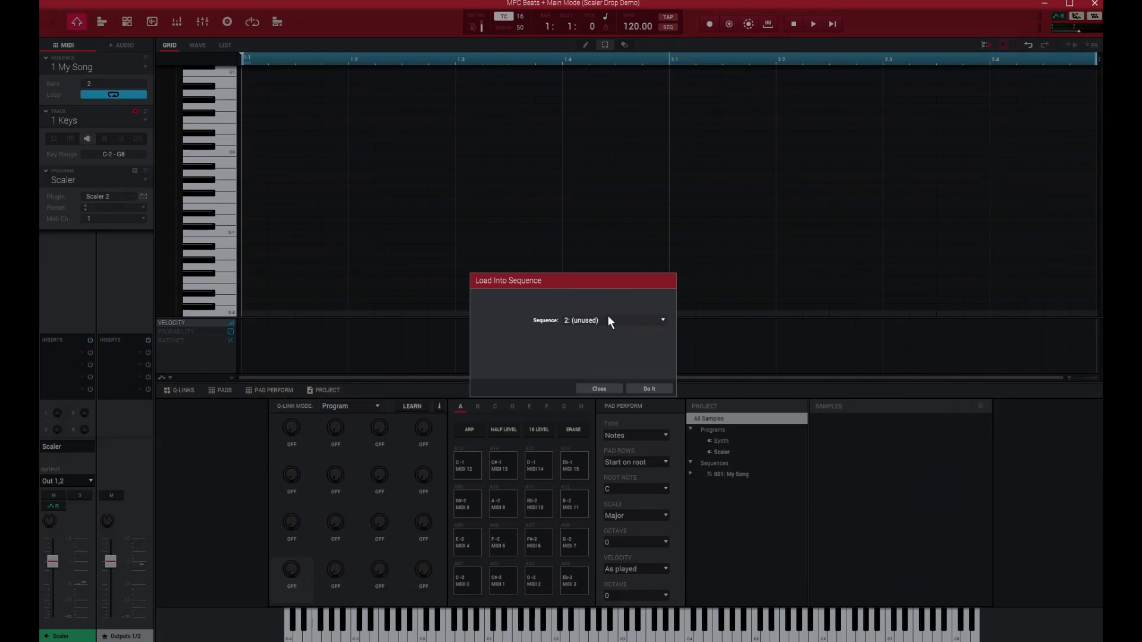
left_click(664, 321)
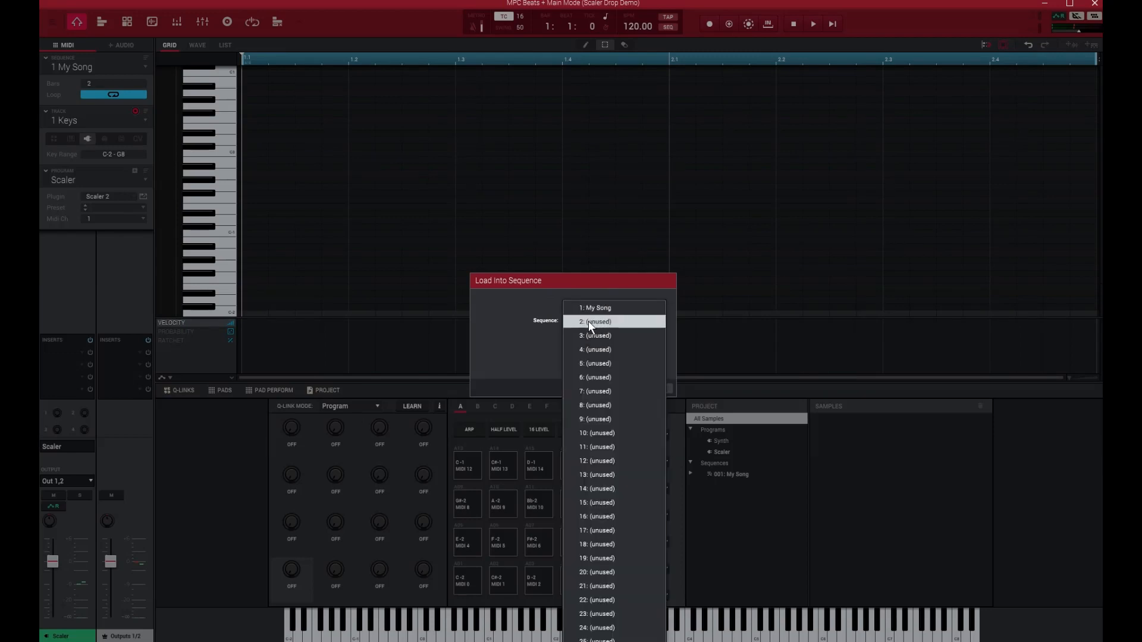
left_click(590, 322)
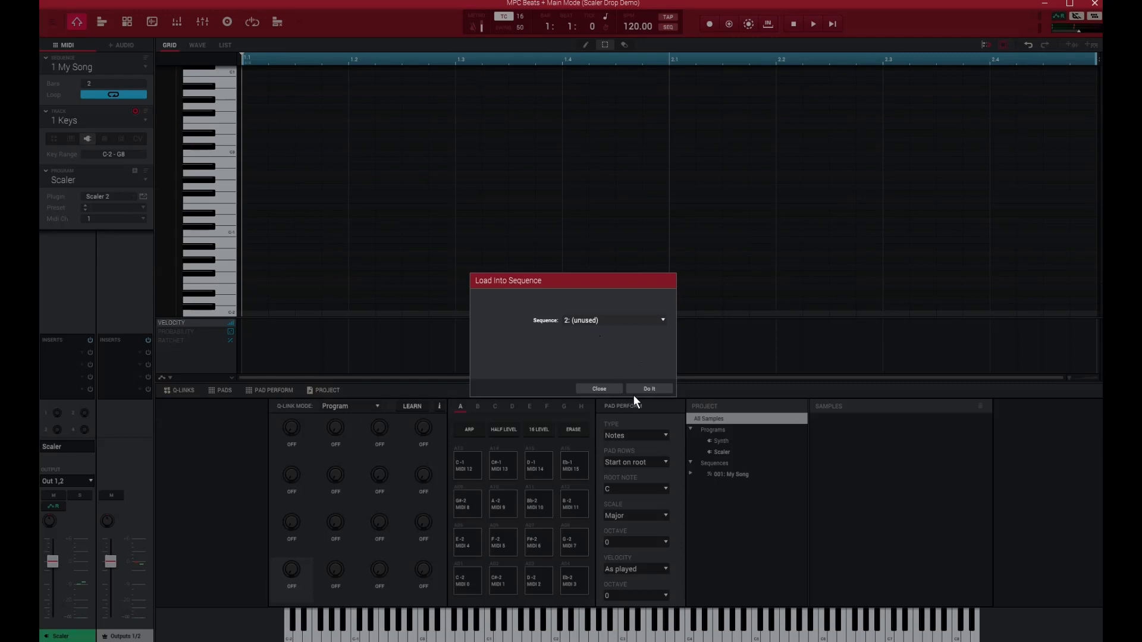
left_click(651, 390)
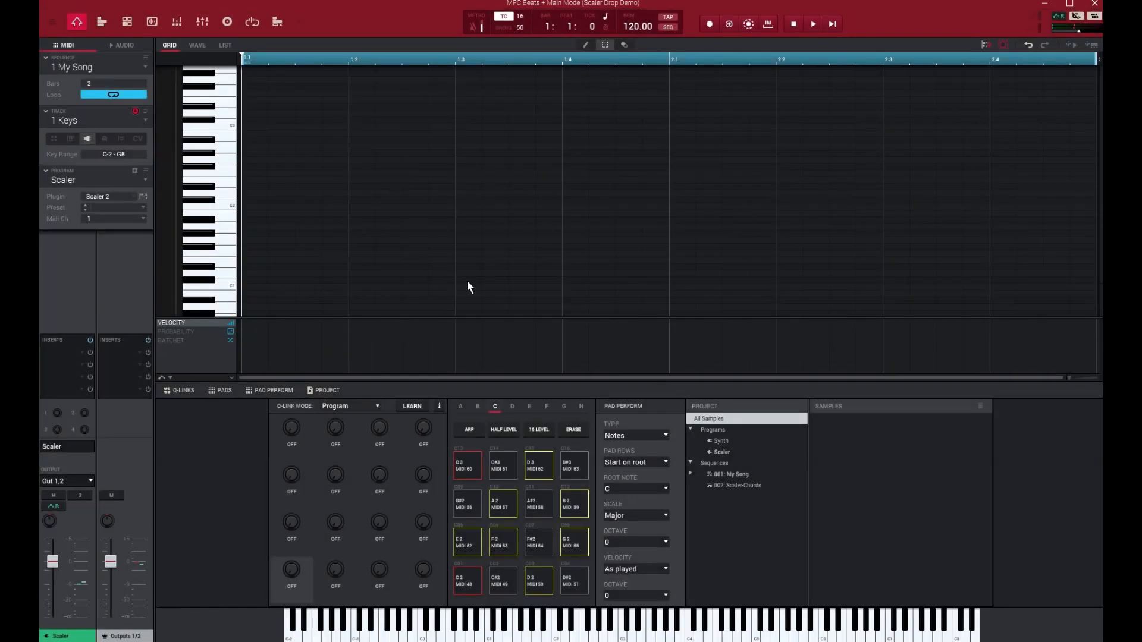
Switch to sequence 2 Scaler-Chords and display its imported notes in the grid.
left_click(144, 66)
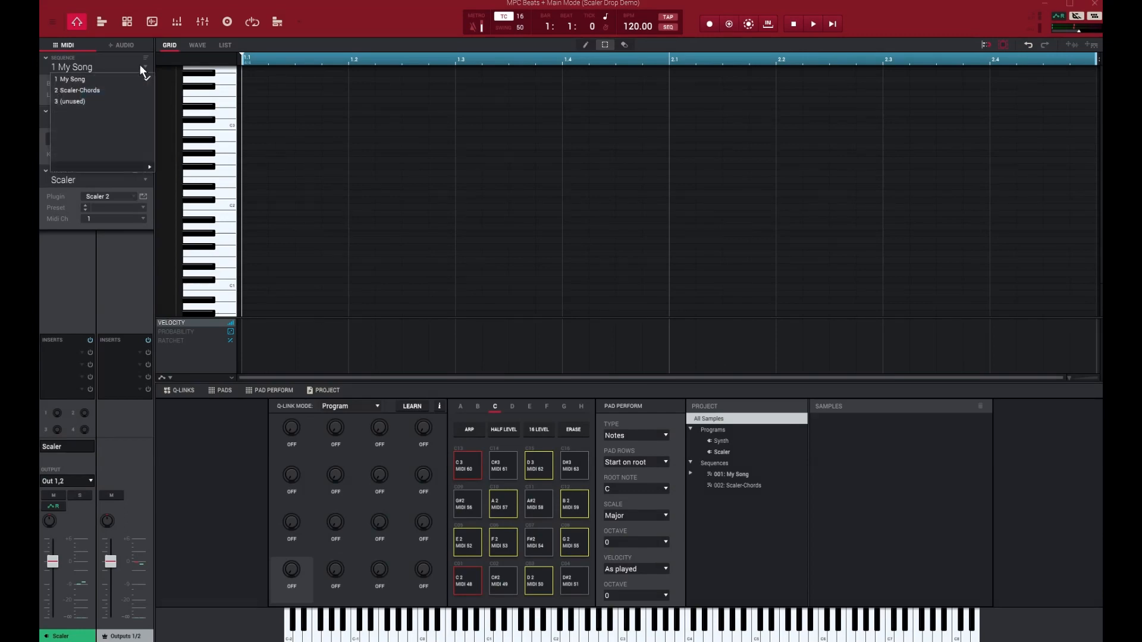
left_click(88, 90)
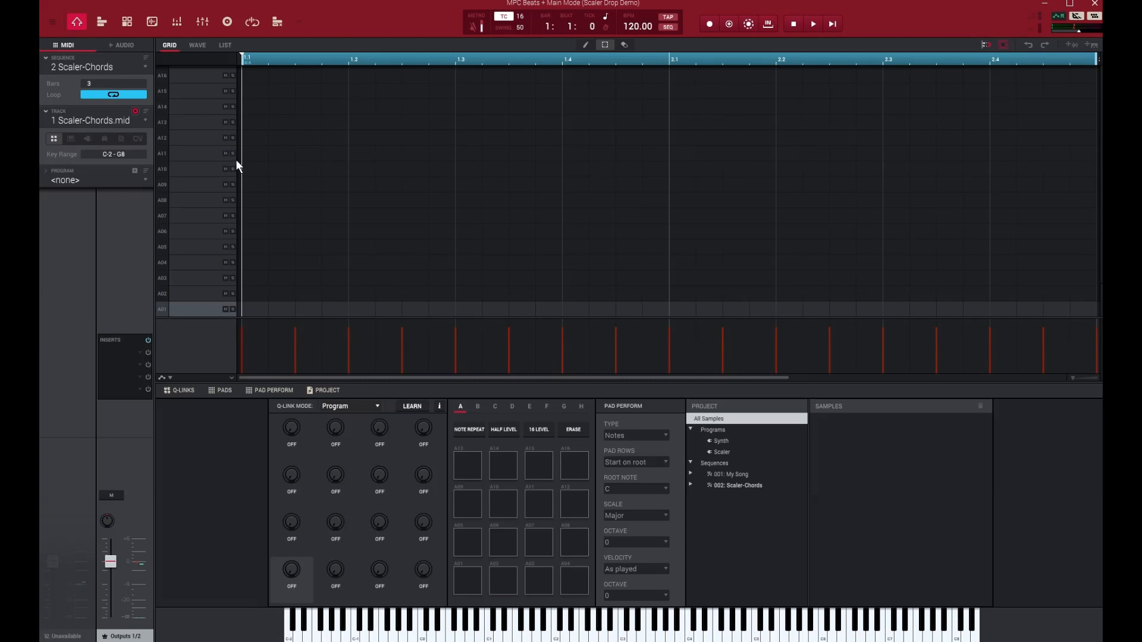
scroll(1039, 249, "up", 10)
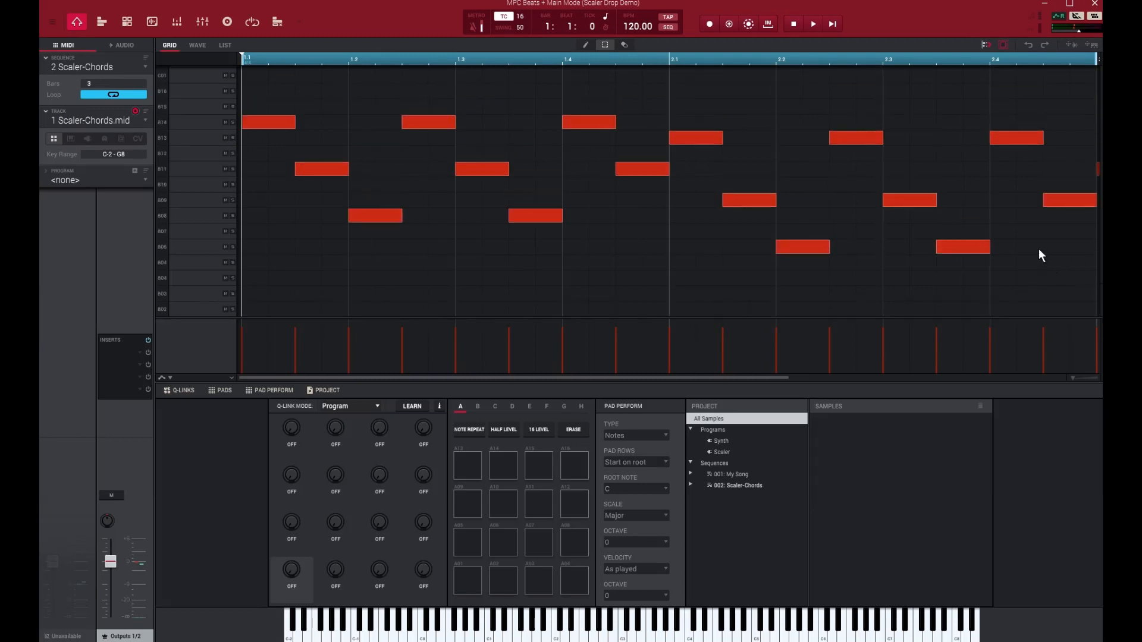
Extend sequence 2 Scaler-Chords to 9 bars so that the grid covers all imported notes.
left_click_drag(363, 61, 351, 29)
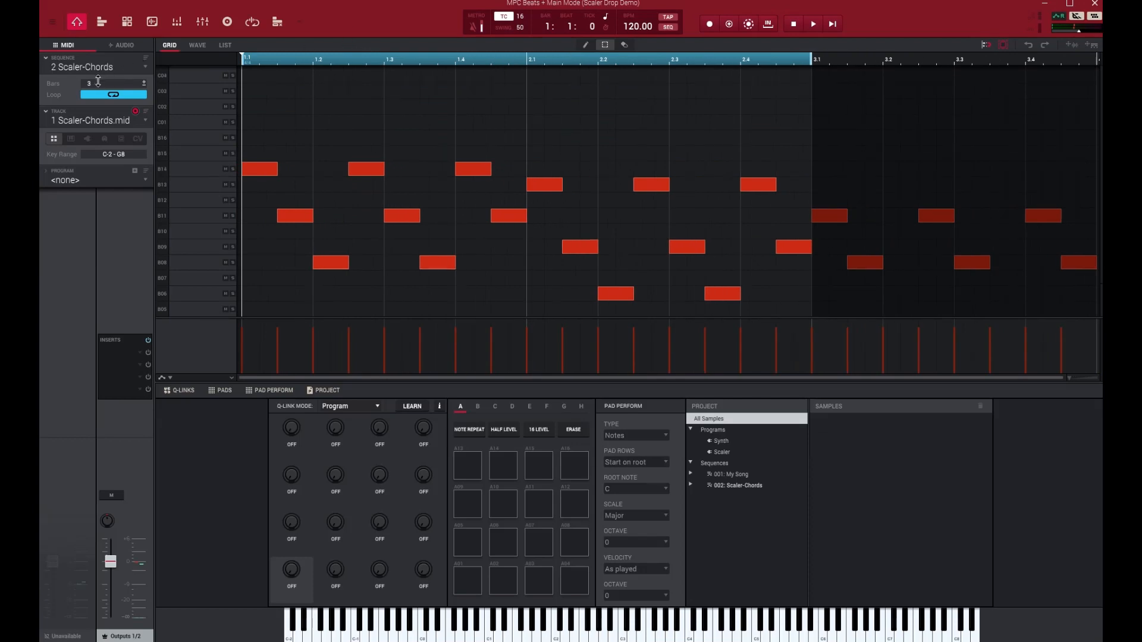
left_click_drag(144, 80, 145, 62)
left_click_drag(342, 63, 344, 18)
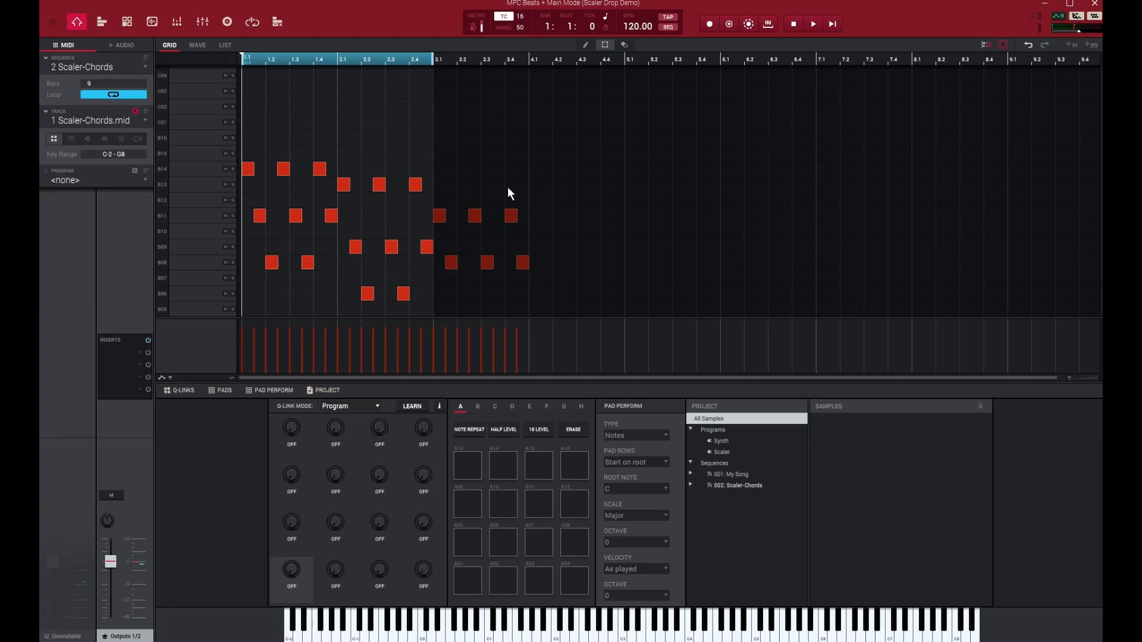
left_click_drag(248, 130, 553, 315)
Switch to sequence 1 My Song and open Copy Events for the sequence.
left_click(148, 67)
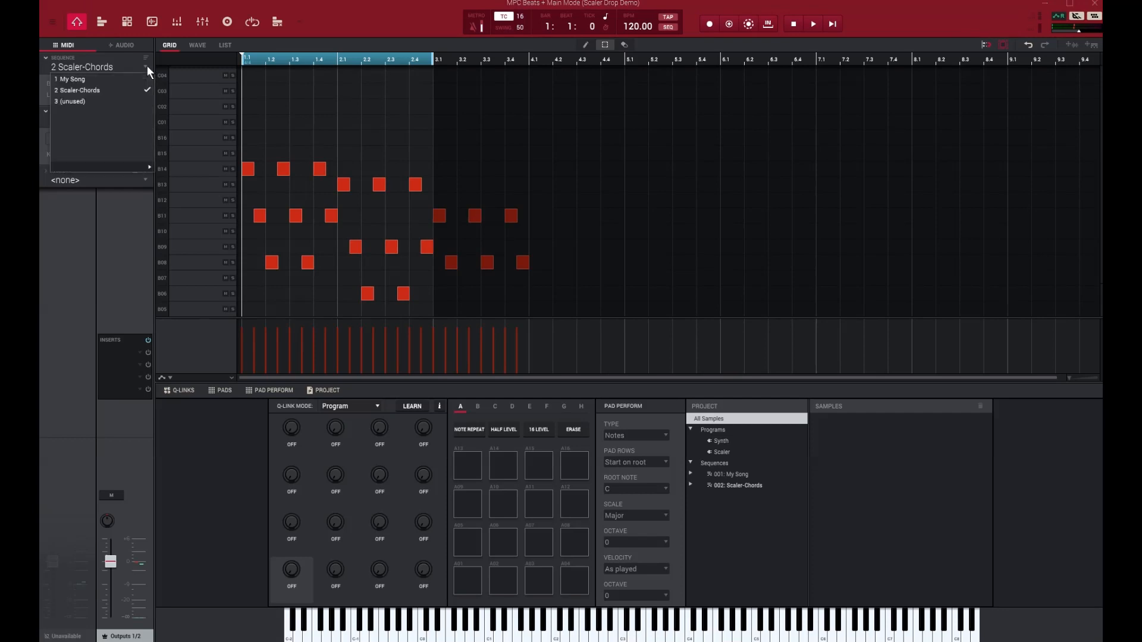
left_click(76, 79)
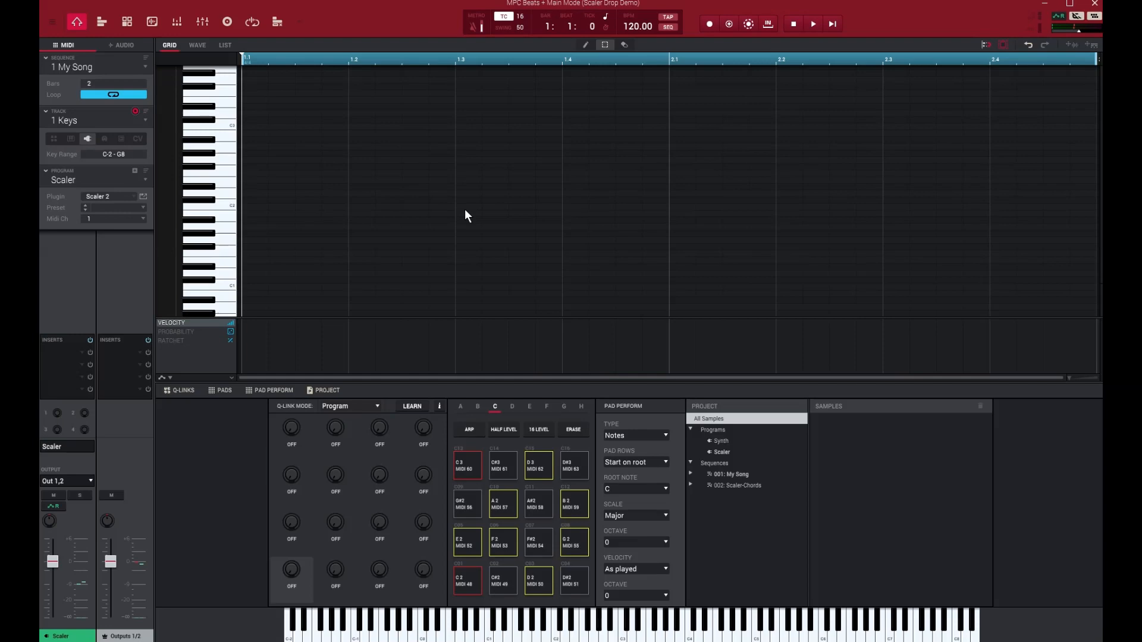
left_click(52, 21)
mouse_move(69, 49)
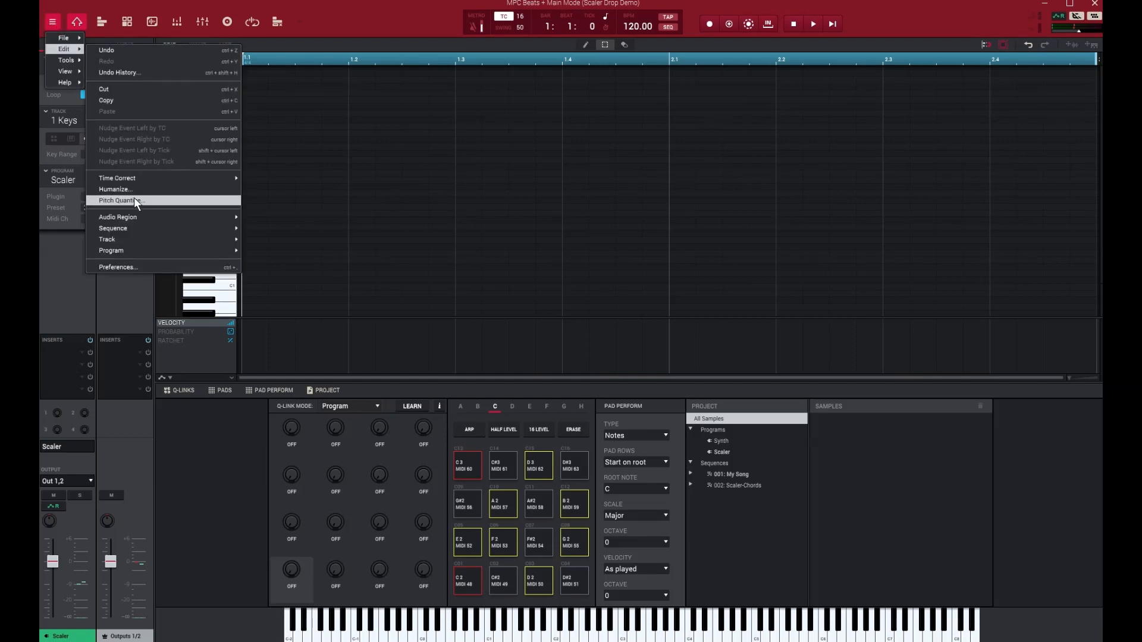
mouse_move(135, 228)
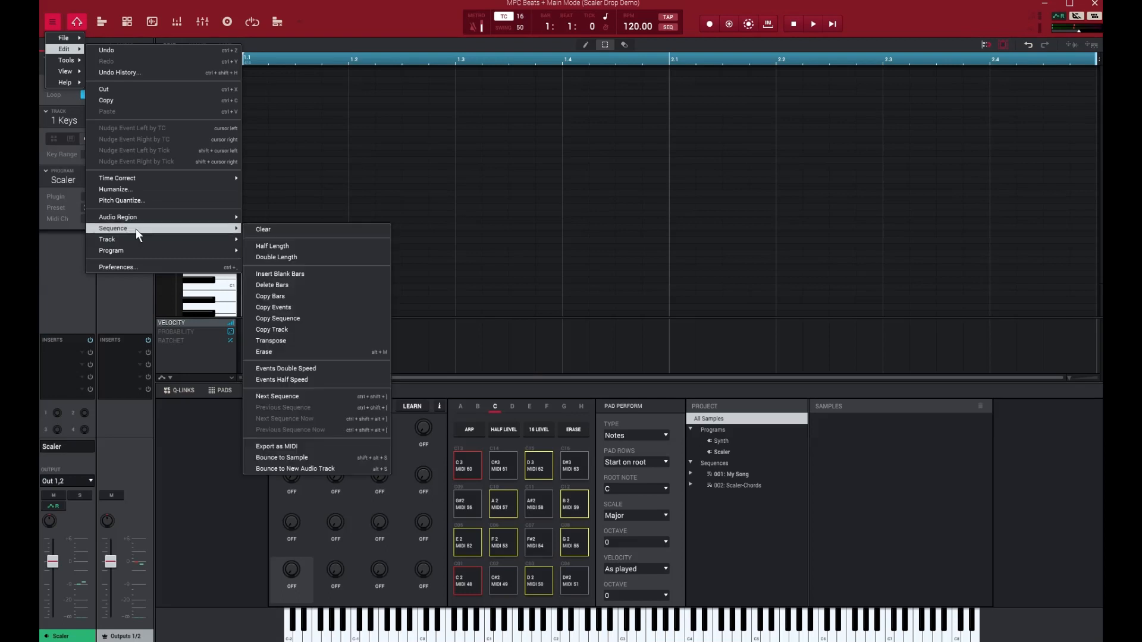
left_click(287, 309)
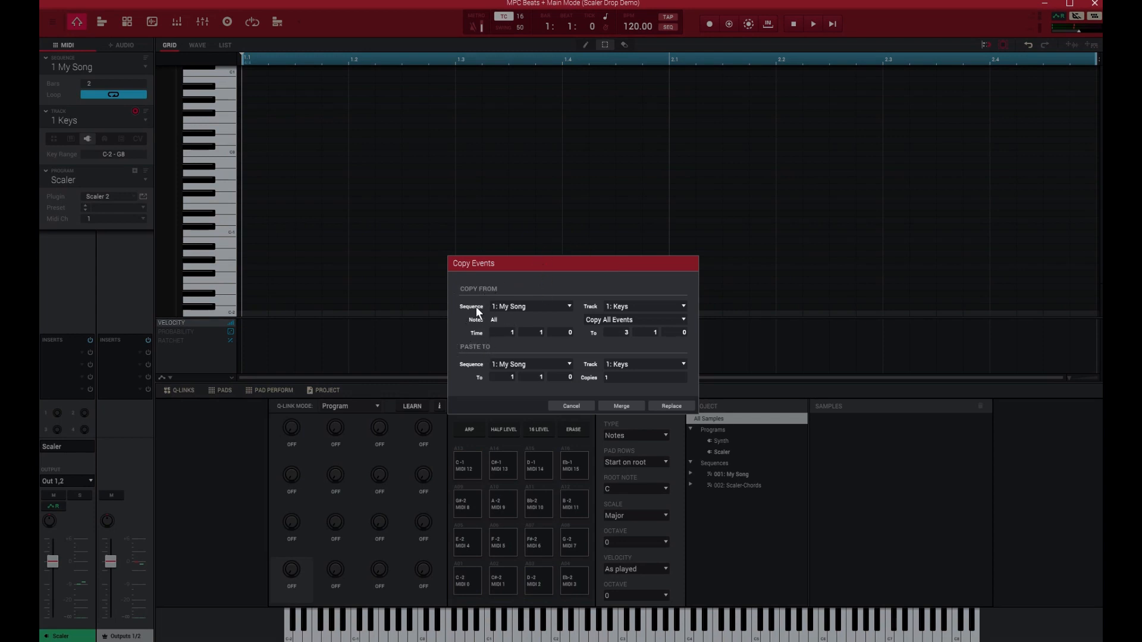
Copy all events from track 1 Scaler-Chords.mid of sequence 2 Scaler-Chords and merge them into track 1 Keys of My Song.
left_click(571, 307)
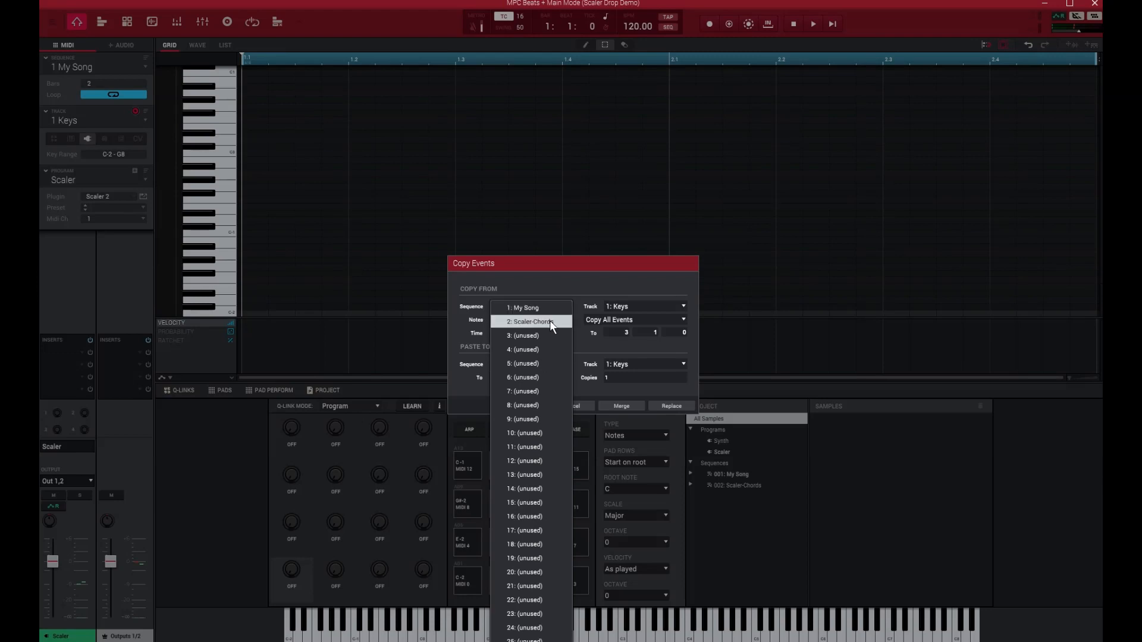
left_click(546, 321)
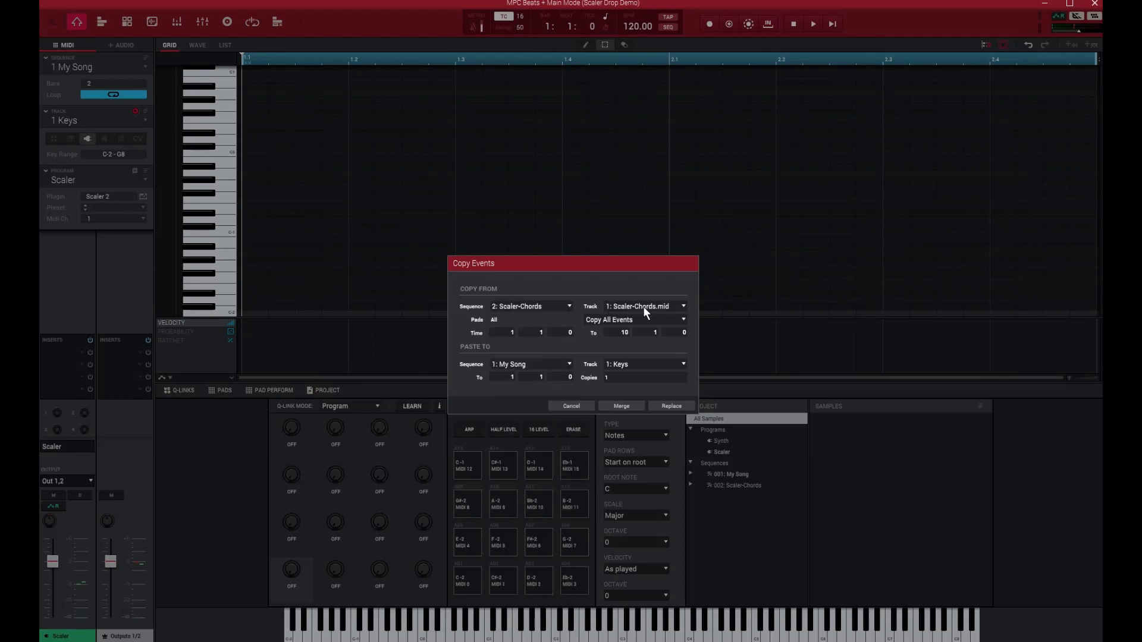
left_click(685, 306)
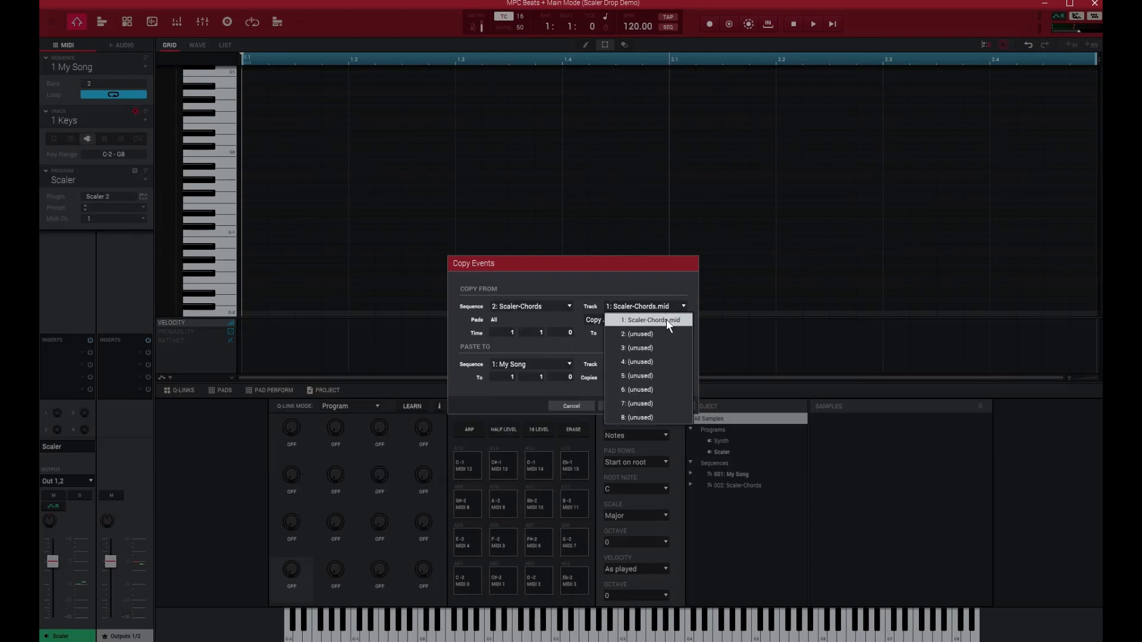
left_click(665, 320)
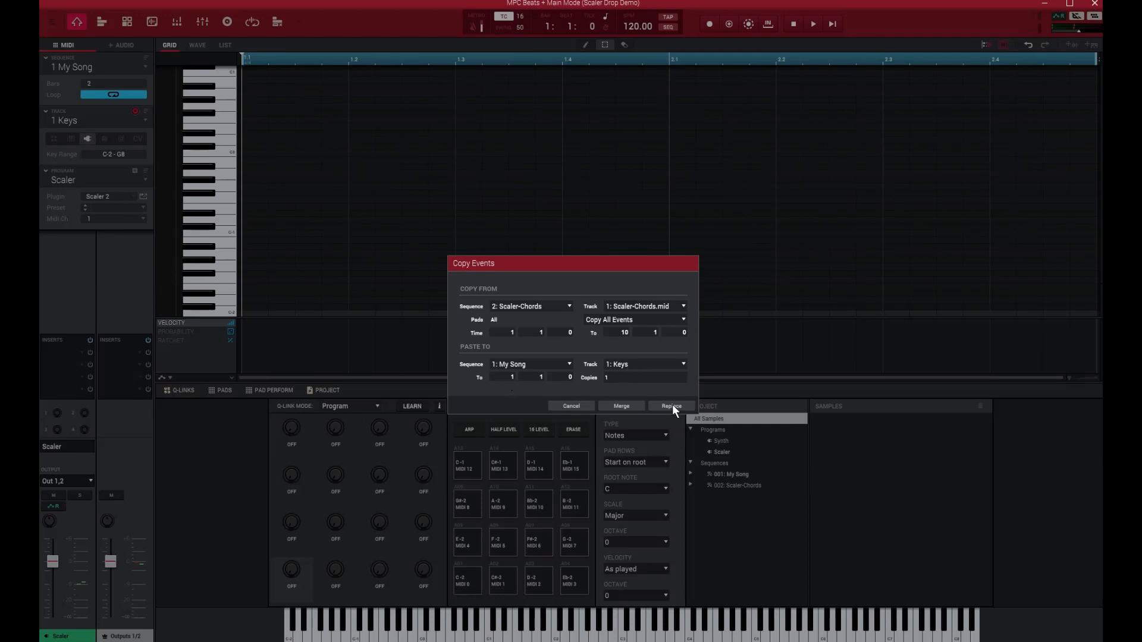
left_click(621, 406)
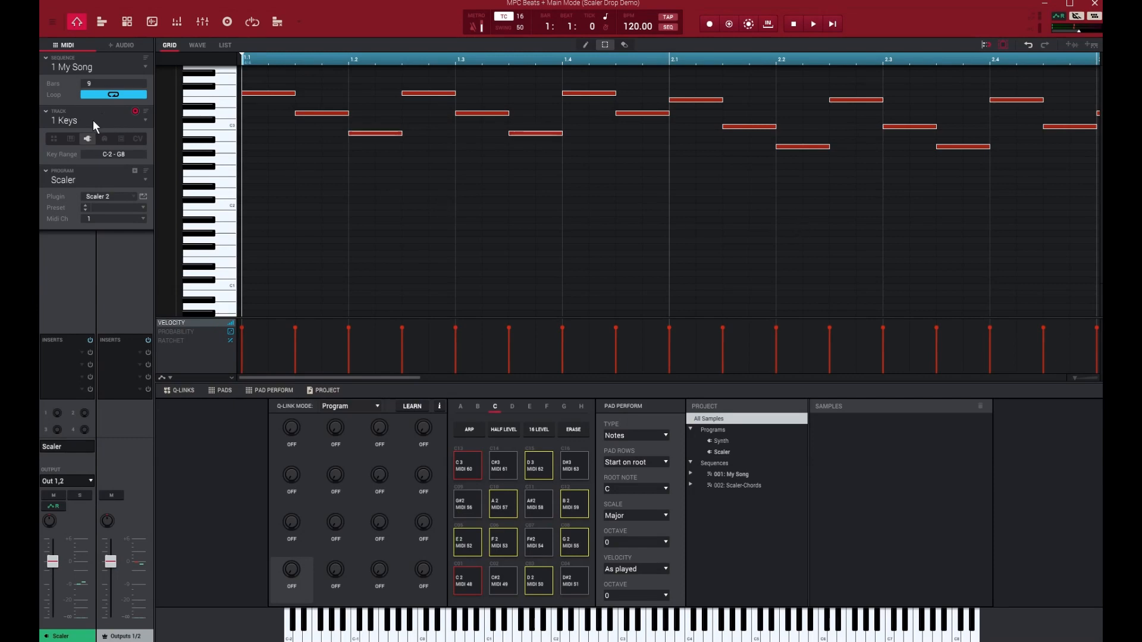
Play the copied notes of the Keys track from the start and stop playback.
scroll(355, 60, "down", 6)
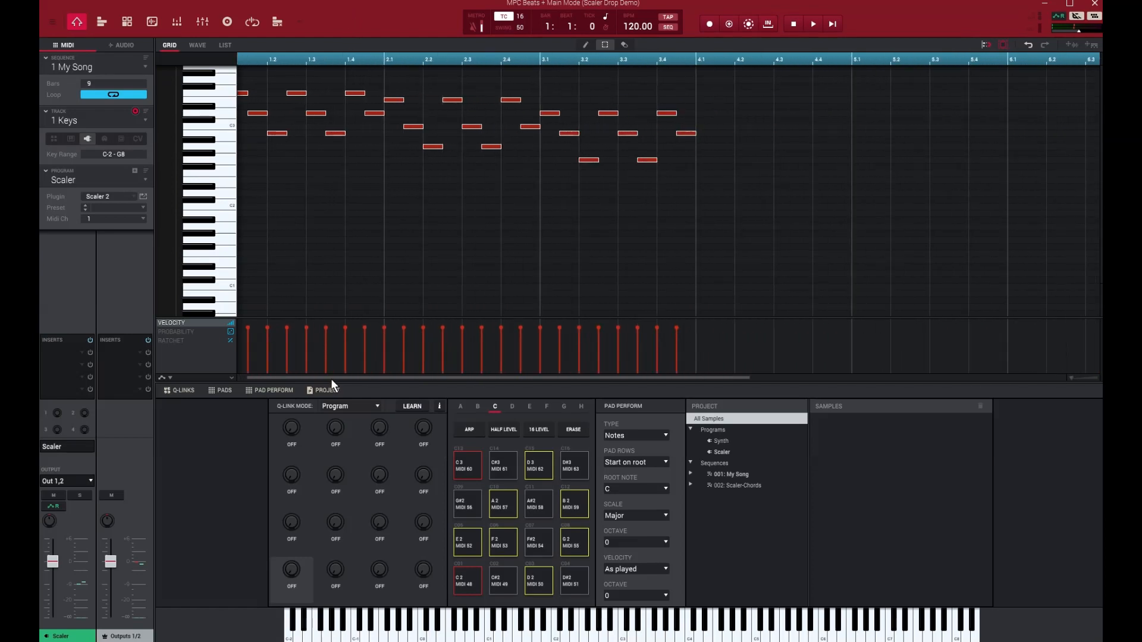
left_click_drag(331, 378, 323, 377)
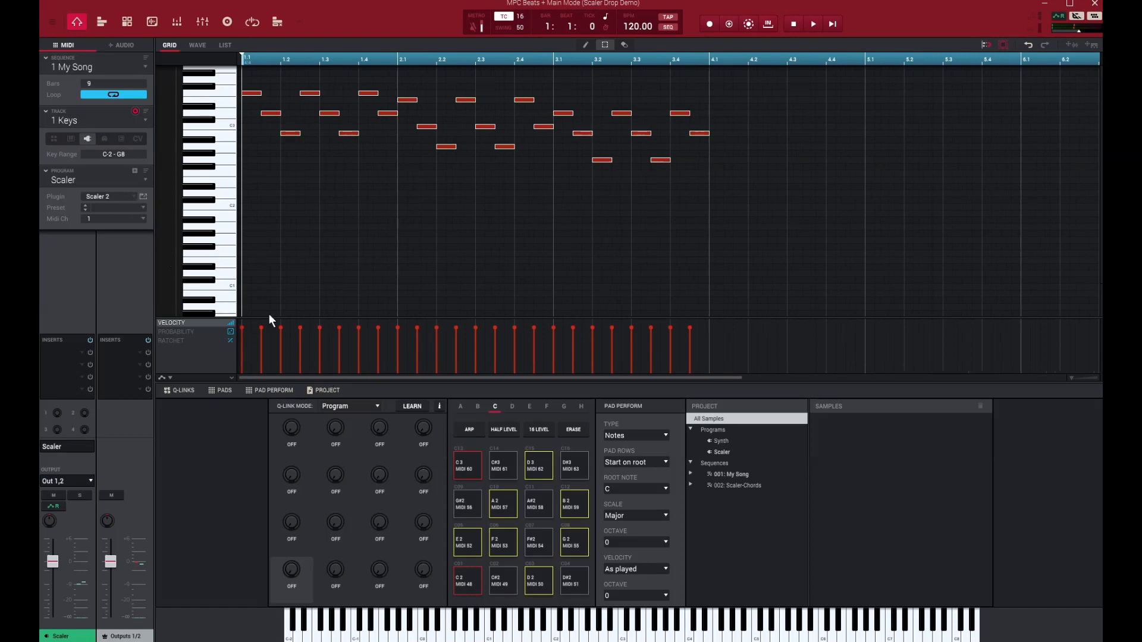
left_click(833, 24)
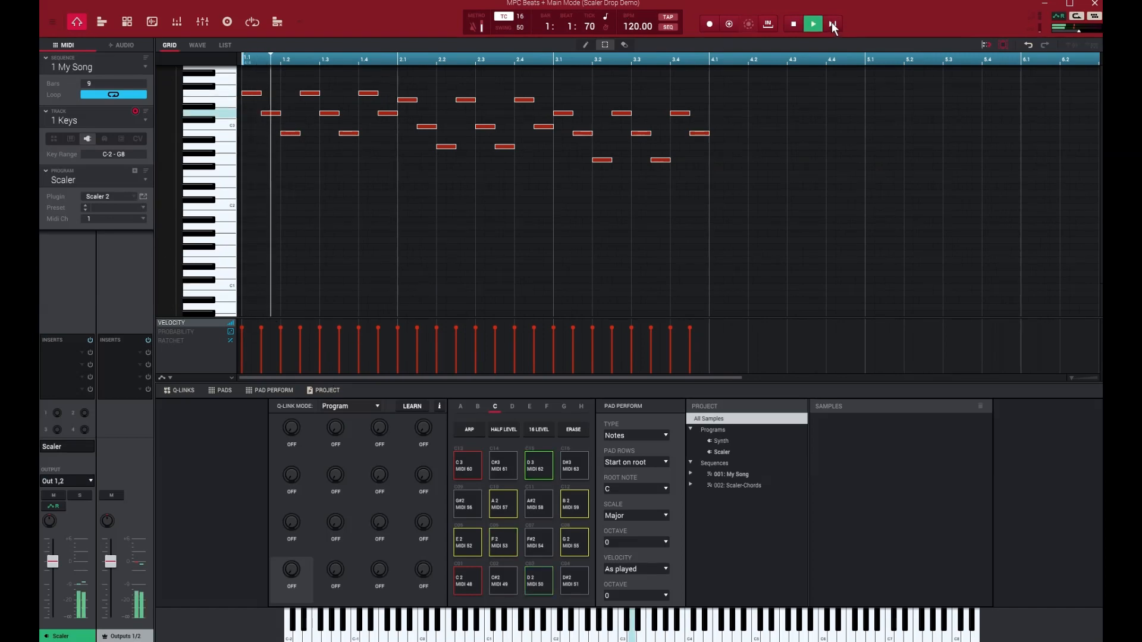
left_click(795, 24)
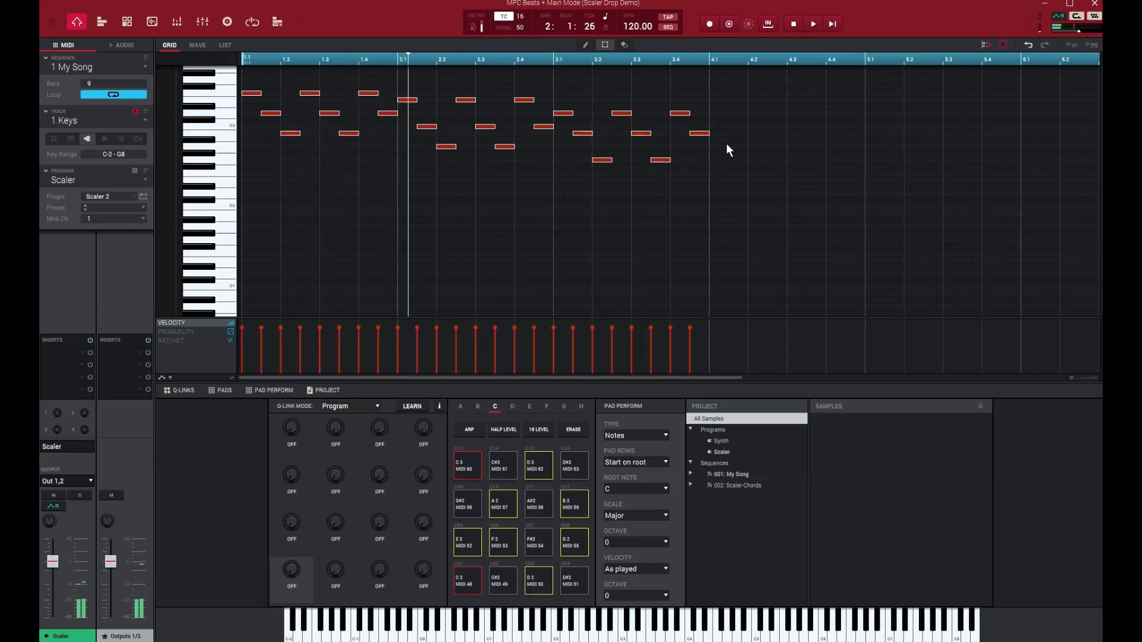
Turn off Perform in the Scaler 2 plugin and play the sequence from the start to check the sound.
left_click(144, 196)
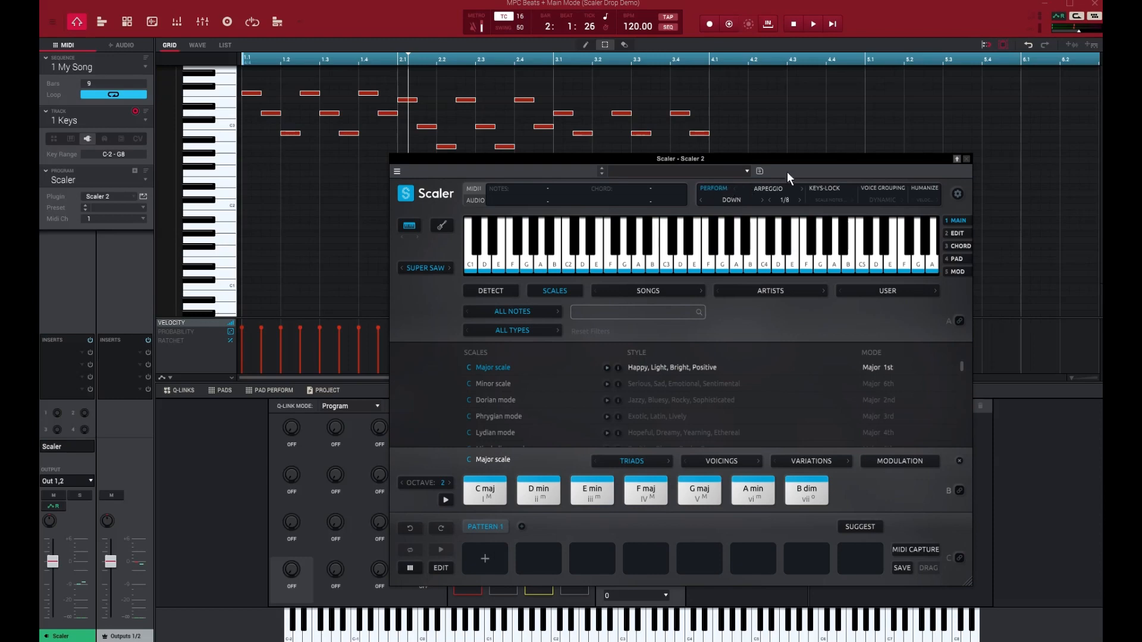
left_click_drag(800, 159, 844, 188)
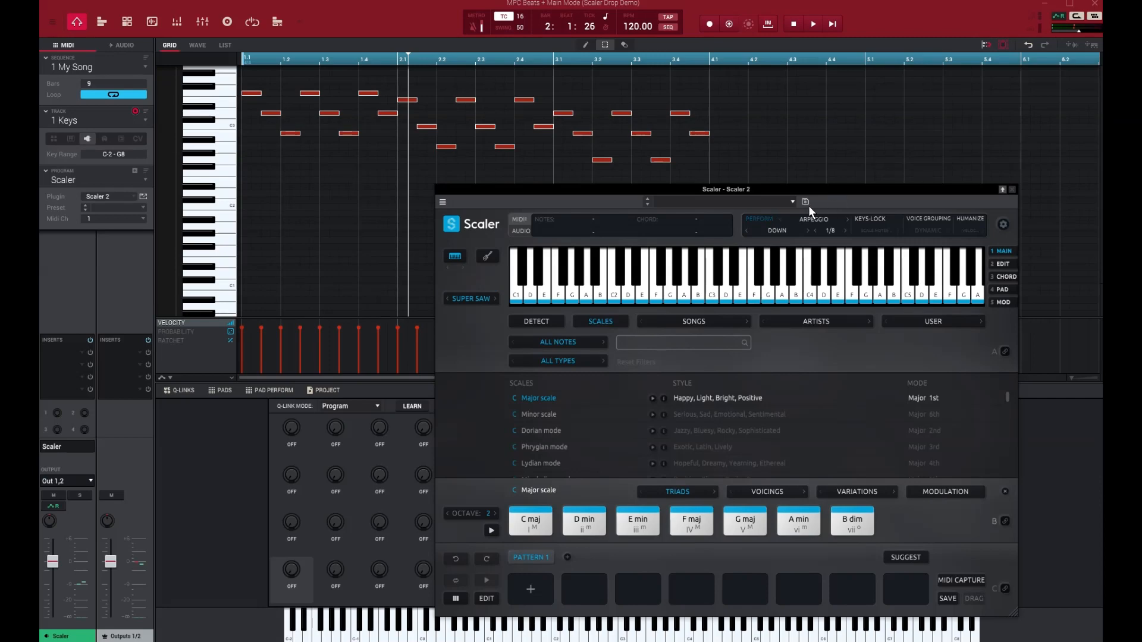
left_click(763, 219)
left_click(833, 23)
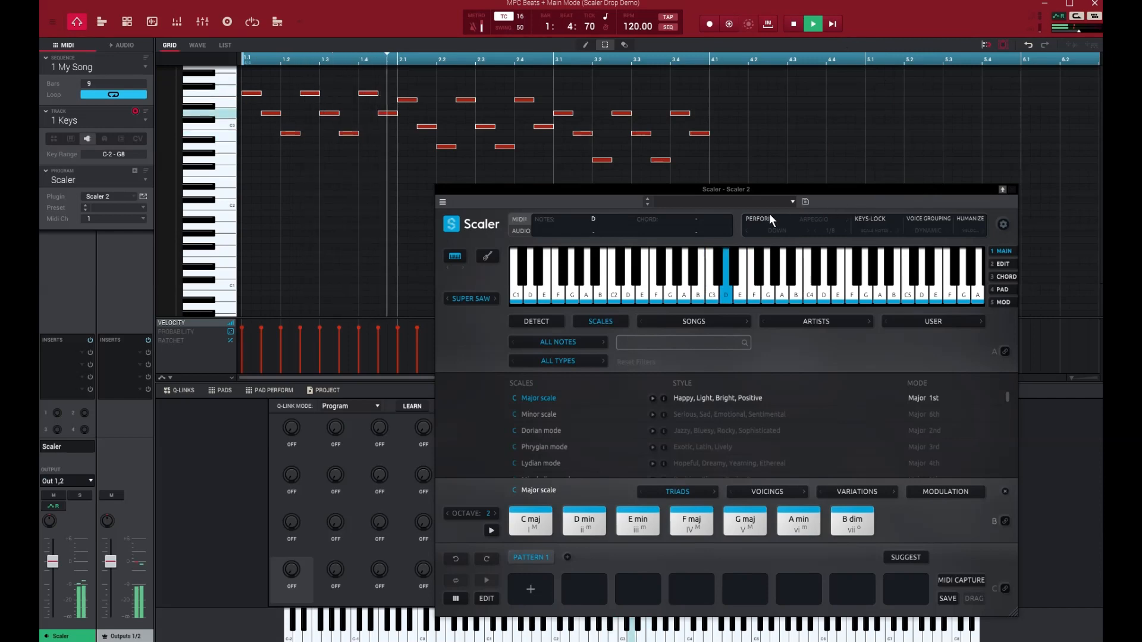
left_click(795, 22)
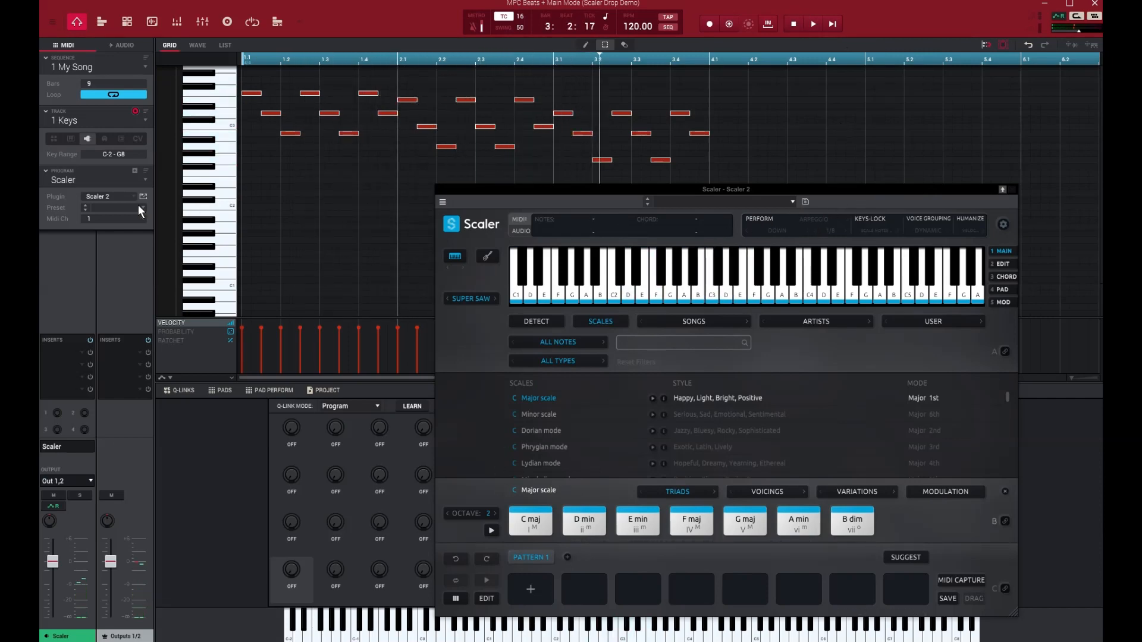
Assign the Synth program to the Keys track and play the sequence from the start.
left_click(145, 180)
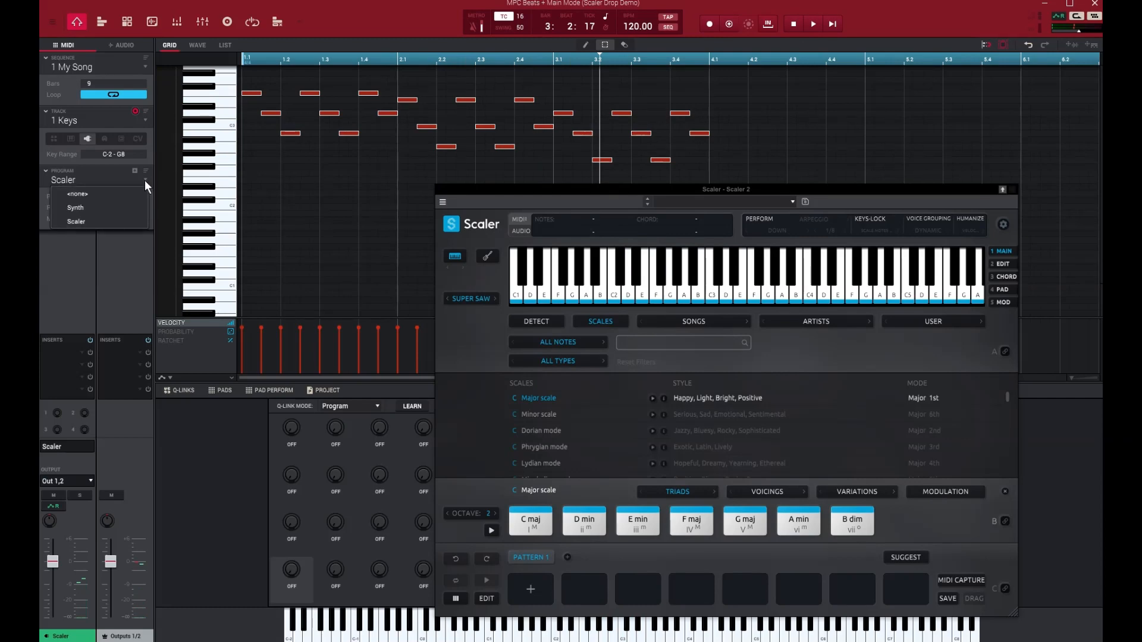
left_click(95, 204)
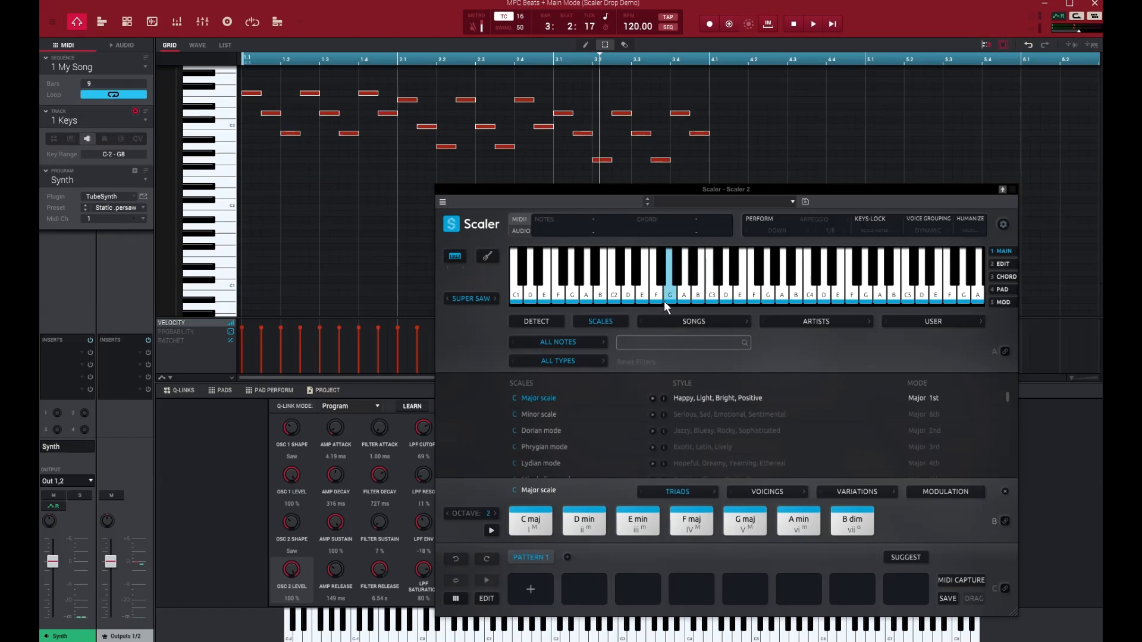
left_click(832, 25)
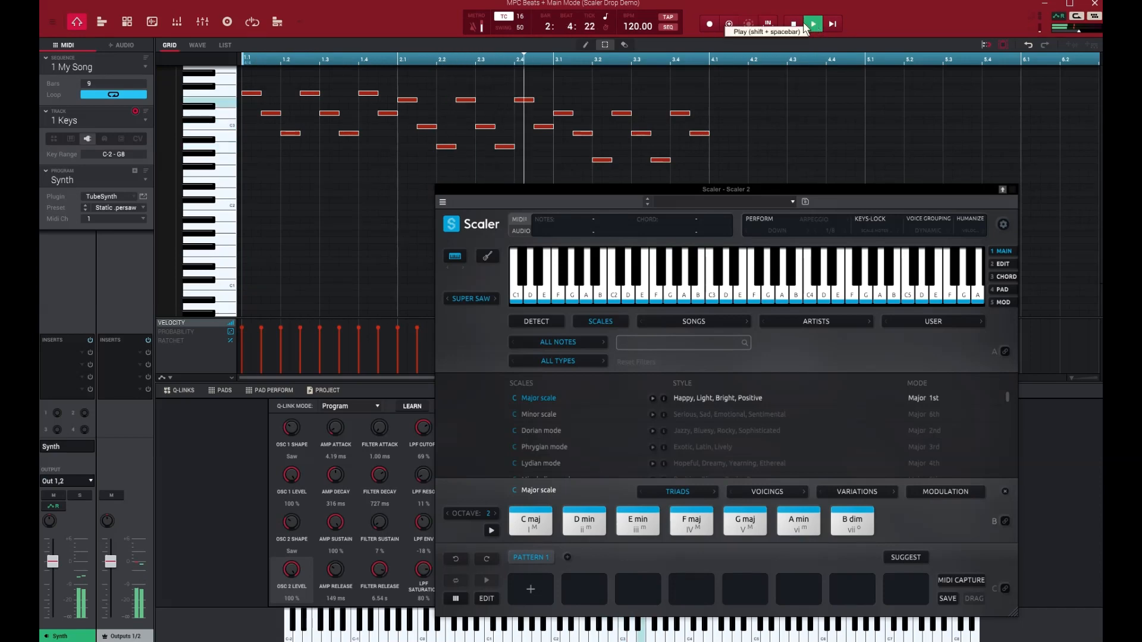
left_click(814, 25)
Set the TubeSynth preset to Default and audition the sequence with it from the start.
left_click(107, 198)
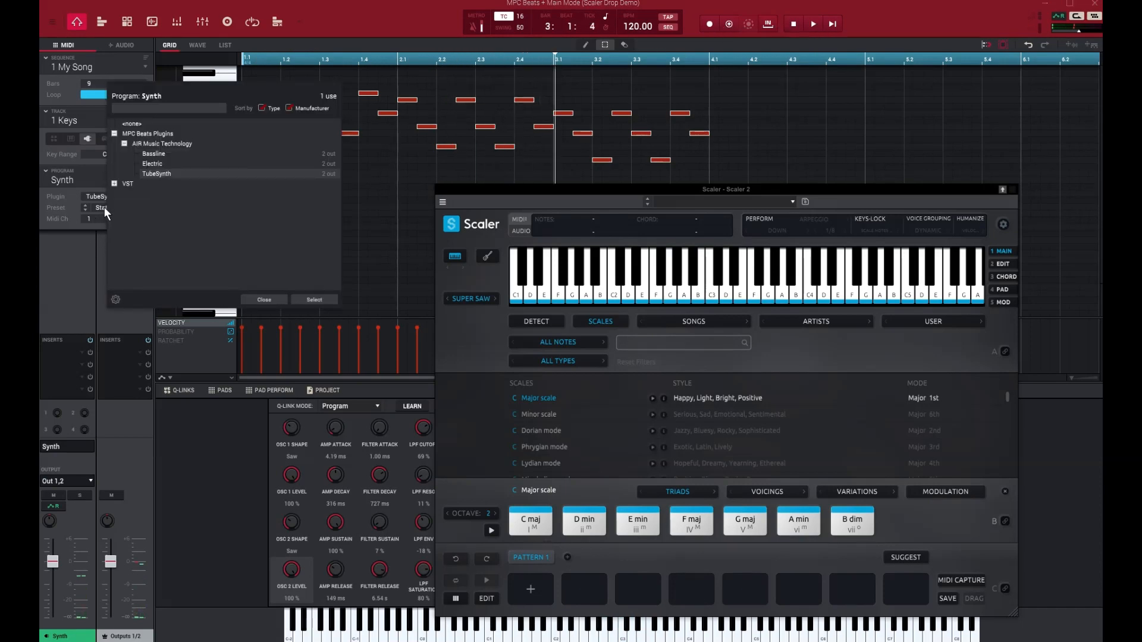
left_click(274, 295)
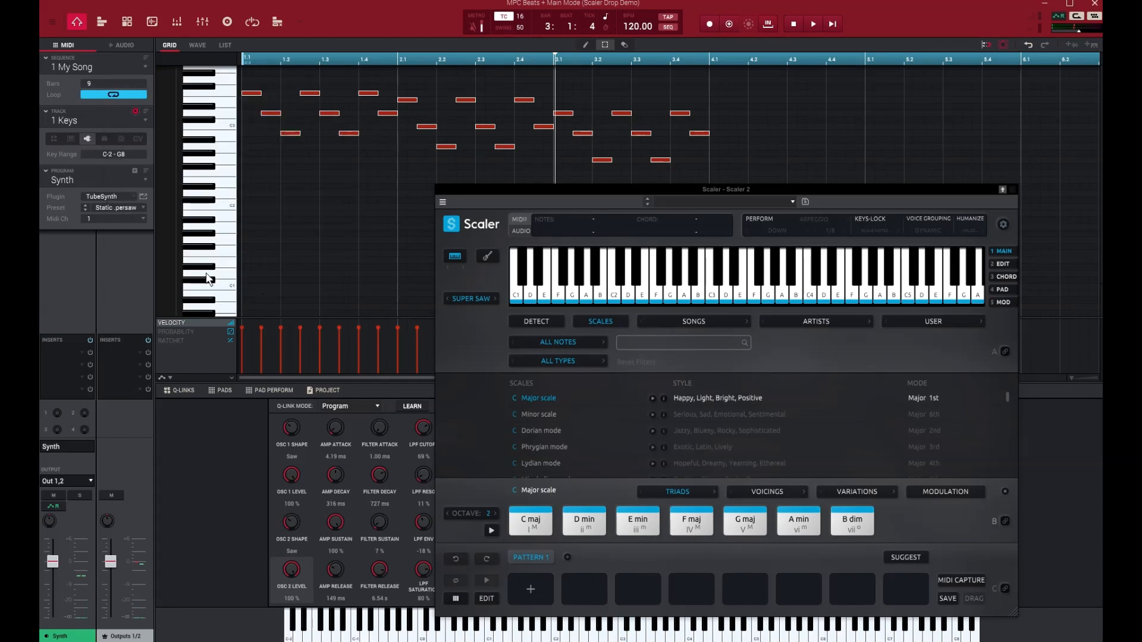
left_click(115, 207)
left_click(129, 221)
left_click(834, 24)
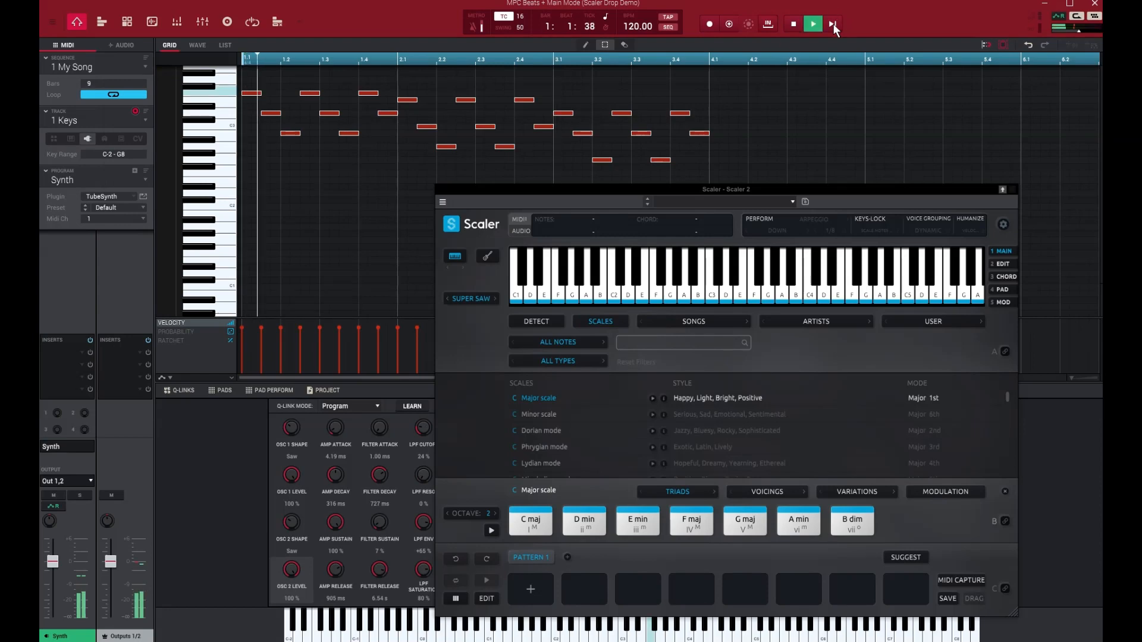
left_click(794, 25)
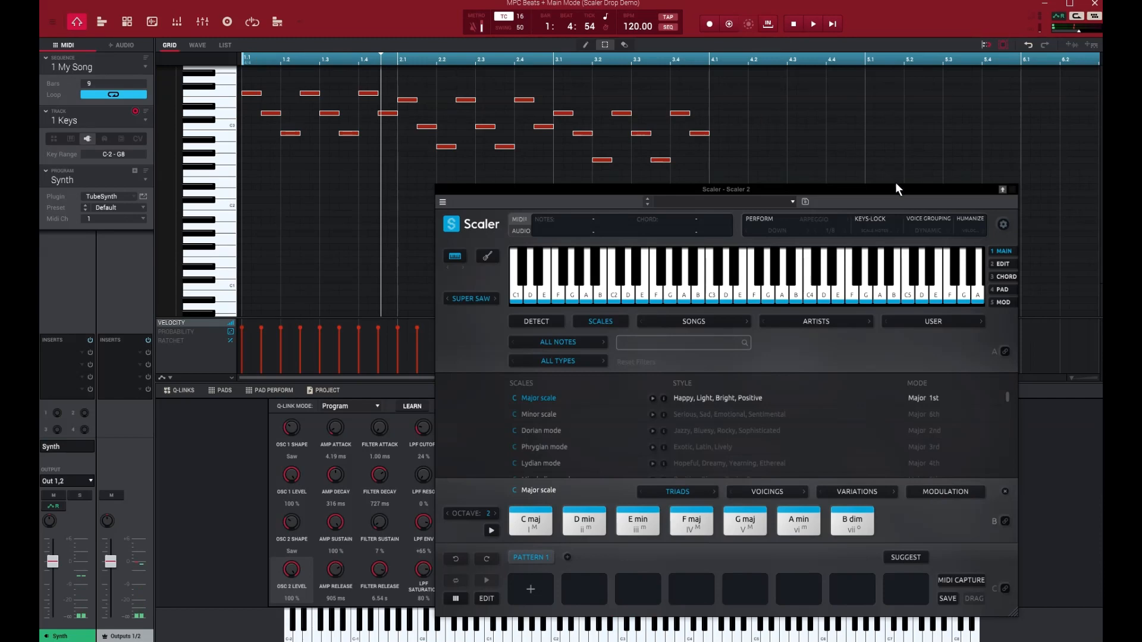
Move the Scaler 2 window clear of the notes and audition the B dim and G maj chords.
left_click_drag(919, 192, 936, 302)
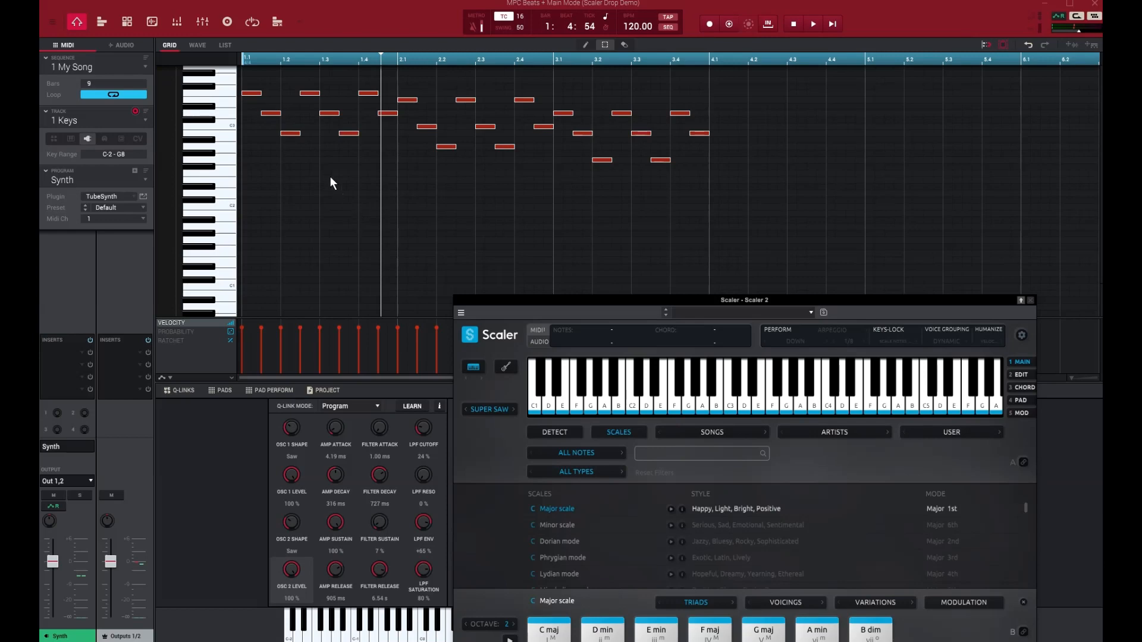
left_click_drag(814, 305, 782, 228)
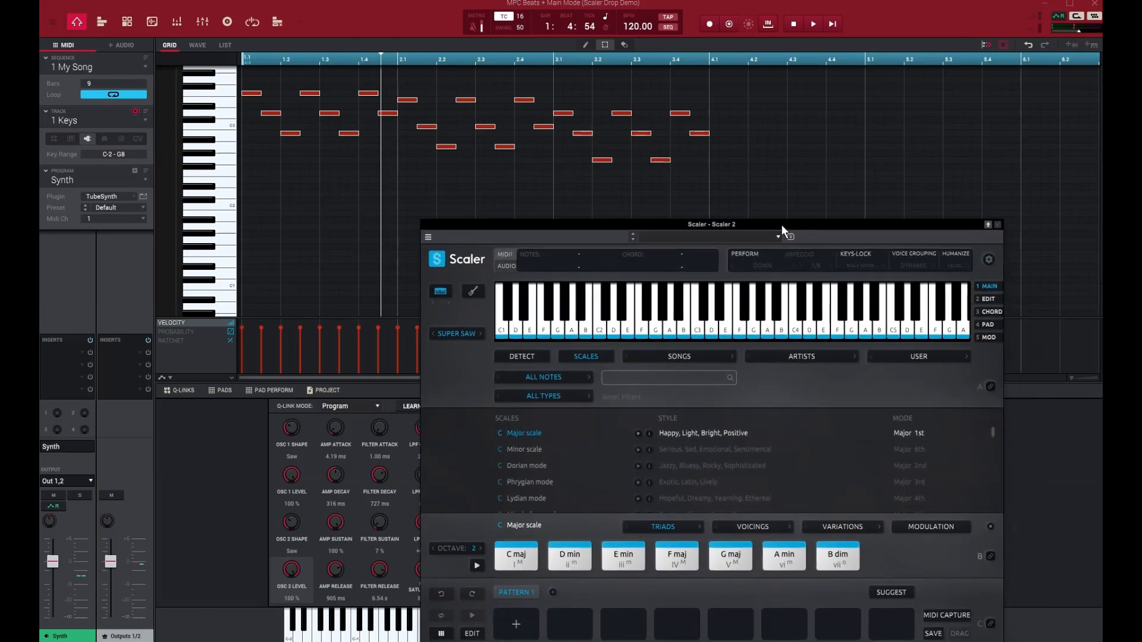
left_click(837, 558)
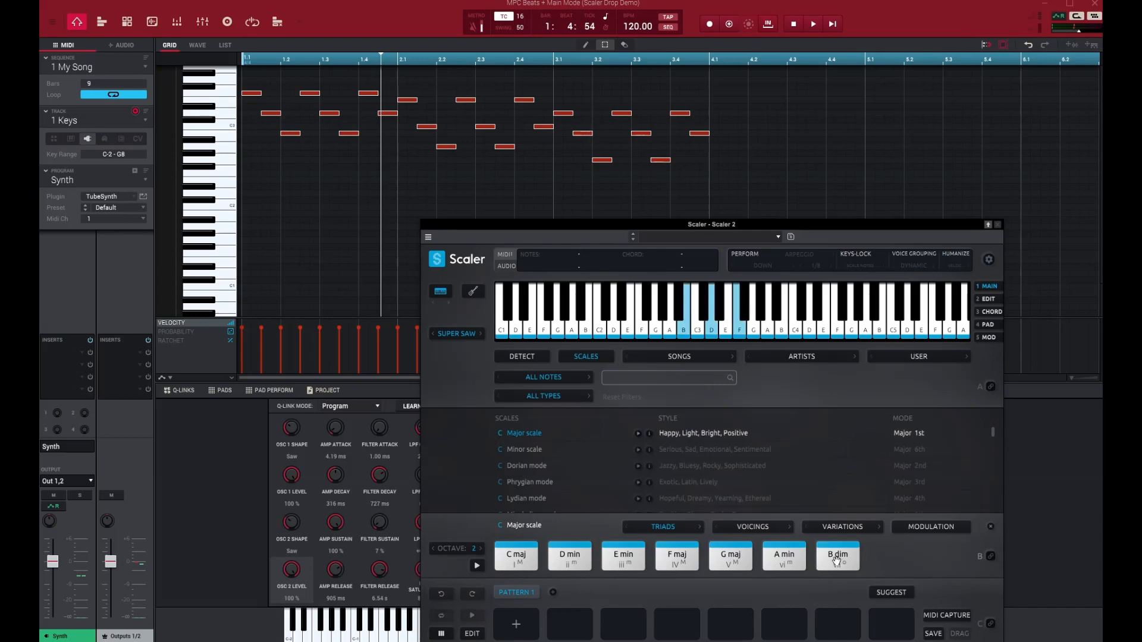
left_click(836, 558)
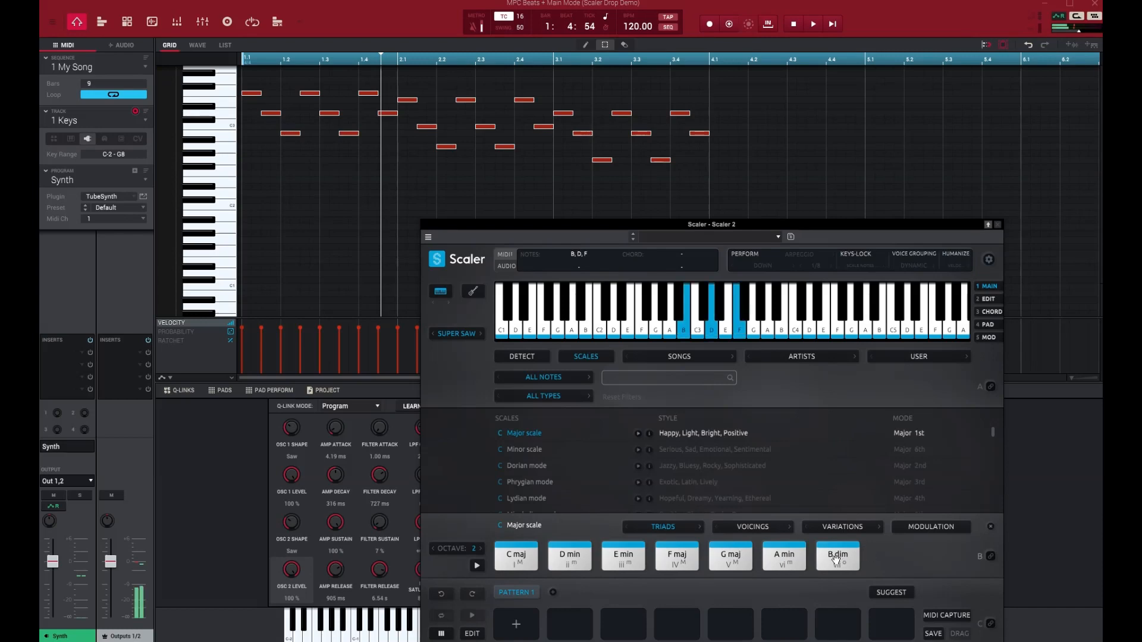
left_click(734, 560)
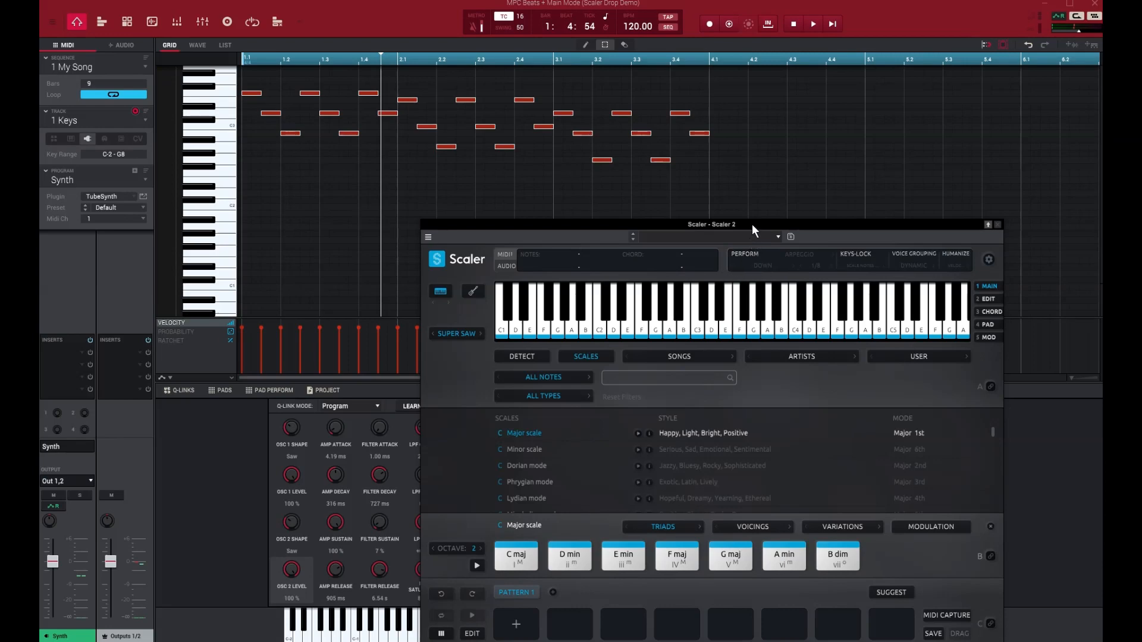
Set Scaler's chord octave to 1 and audition the G maj chord.
left_click_drag(752, 224, 760, 207)
left_click(441, 531)
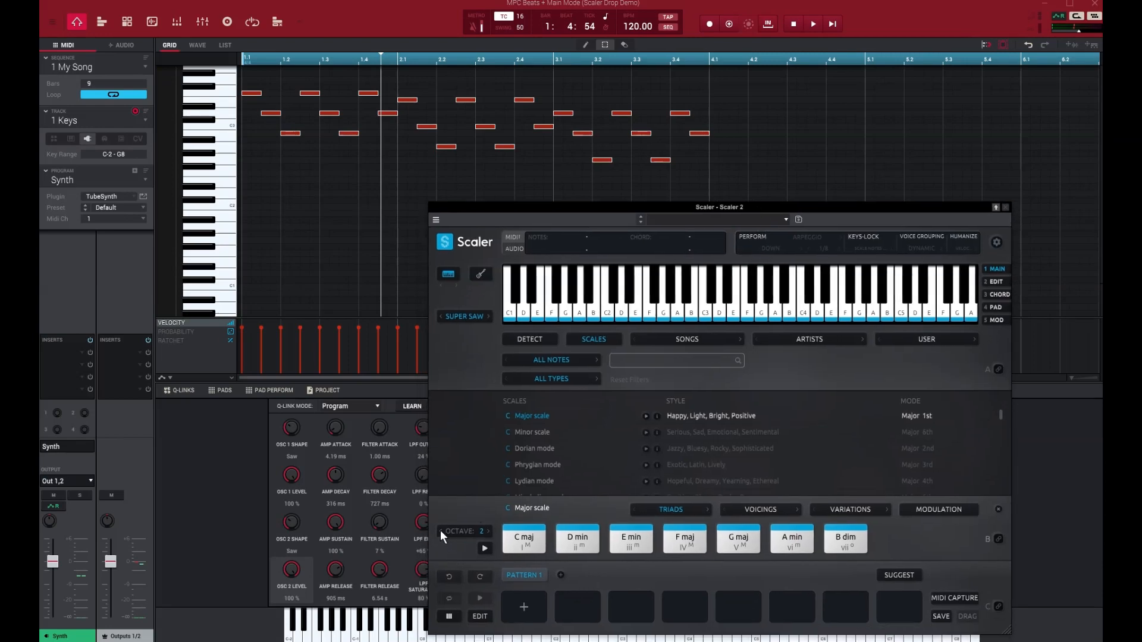
left_click(749, 539)
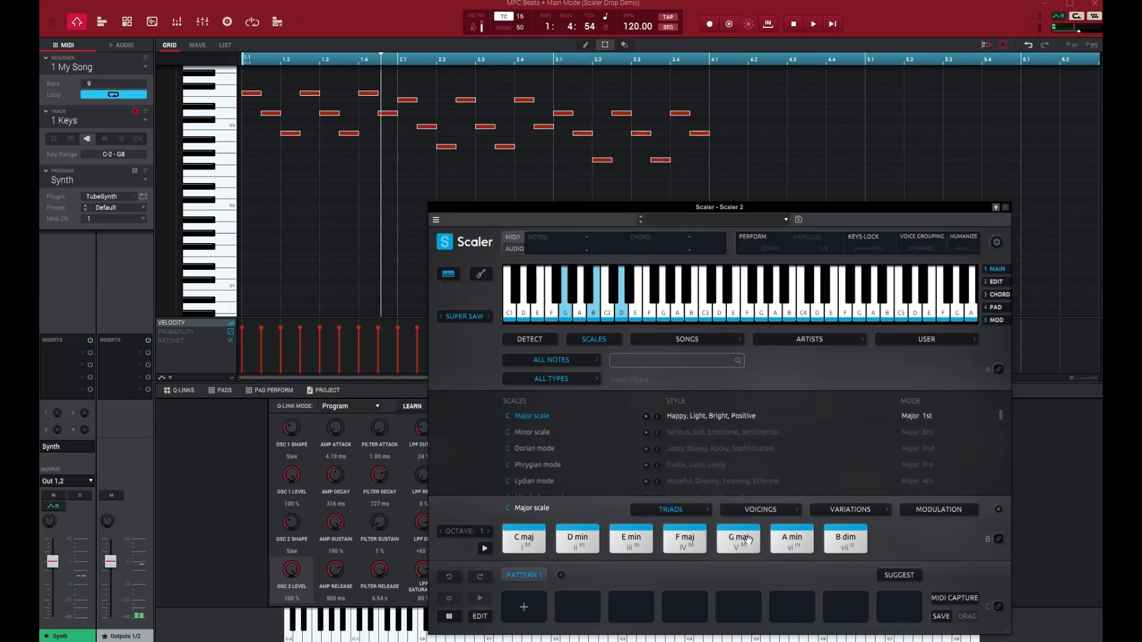
Select the B dim, A min and G maj chords in Scaler and load them as MIDI into sequence 2: Scaler-Chords.
left_click(852, 539)
left_click(797, 540, "ctrl")
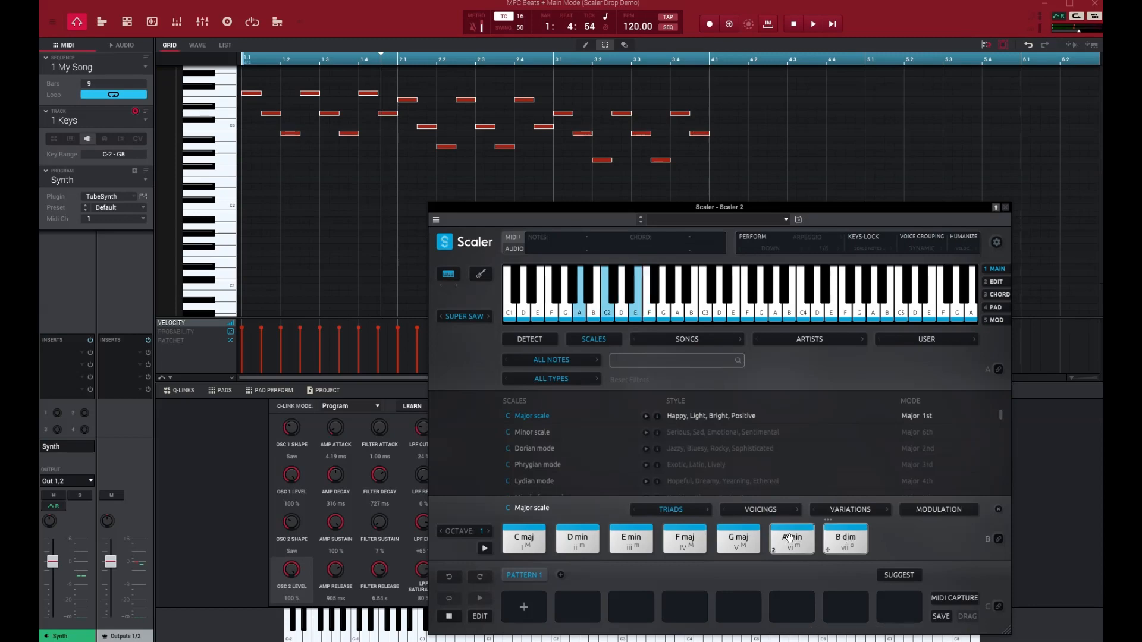
left_click(738, 540, "ctrl")
left_click_drag(728, 542, 329, 257)
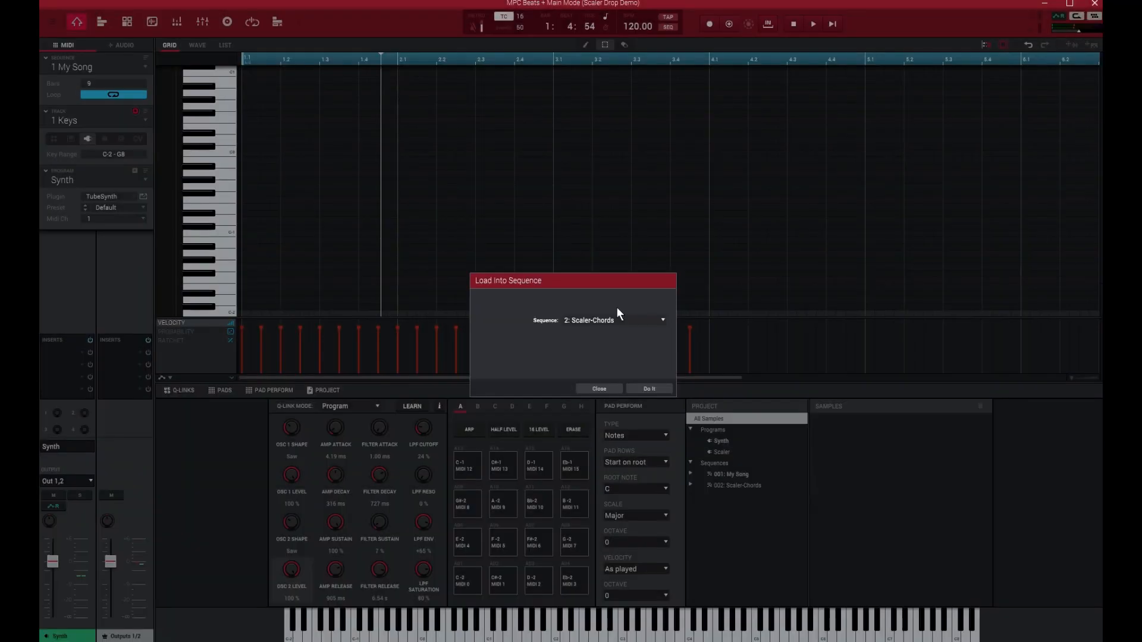
left_click(655, 389)
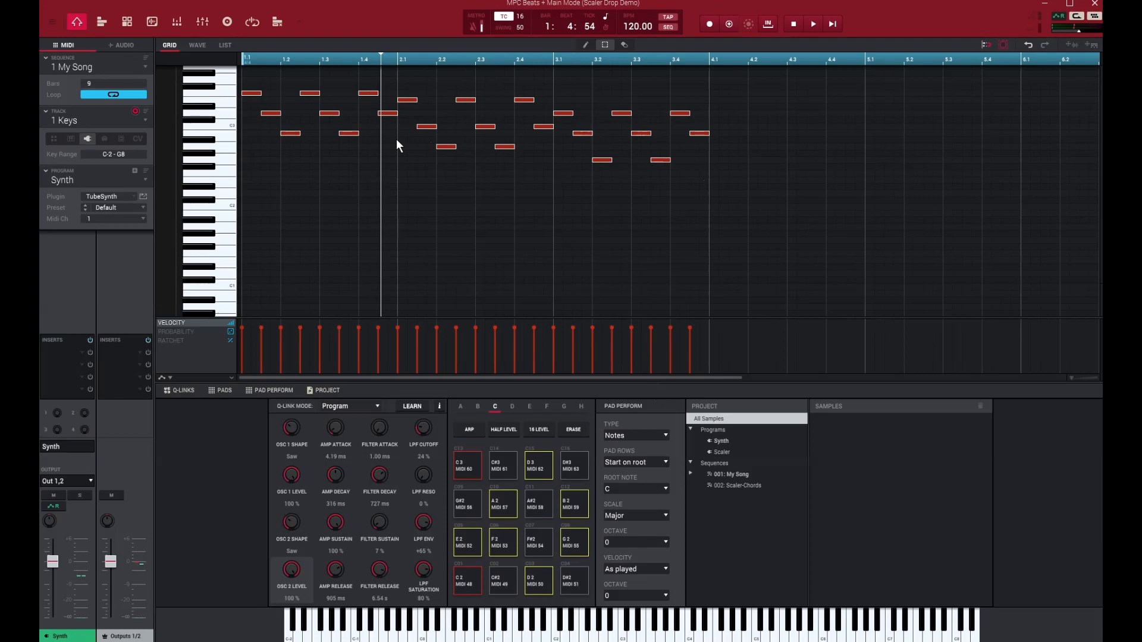
Copy all events from the Scaler-Chords sequence's Scaler-Chords.mid track and merge them into My Song's Keys track at bar 1.
left_click(53, 22)
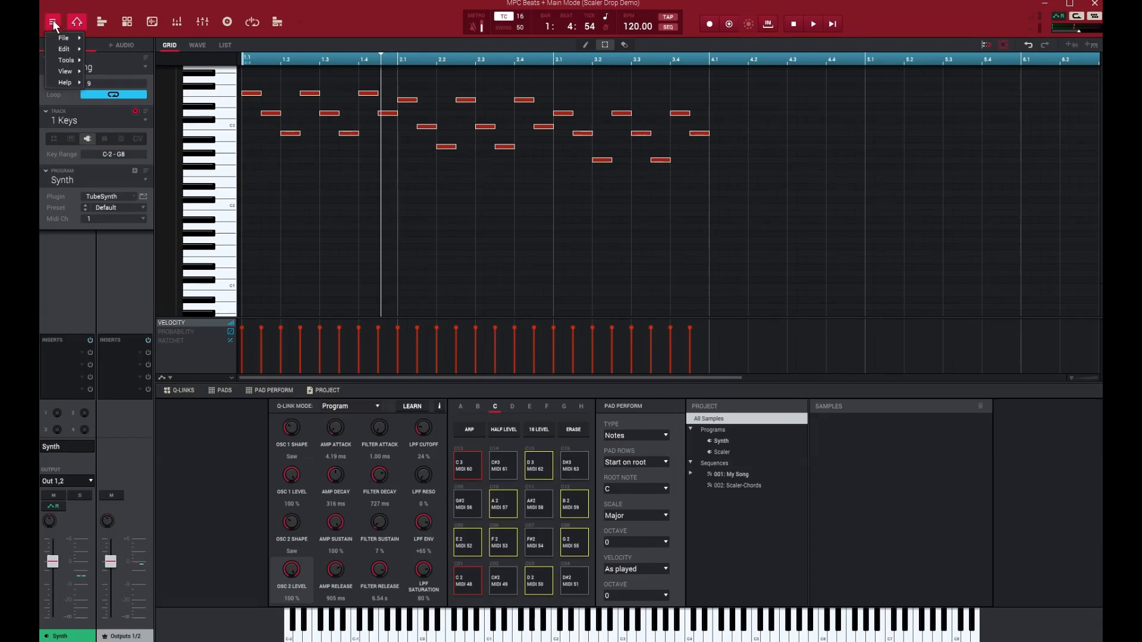
mouse_move(67, 49)
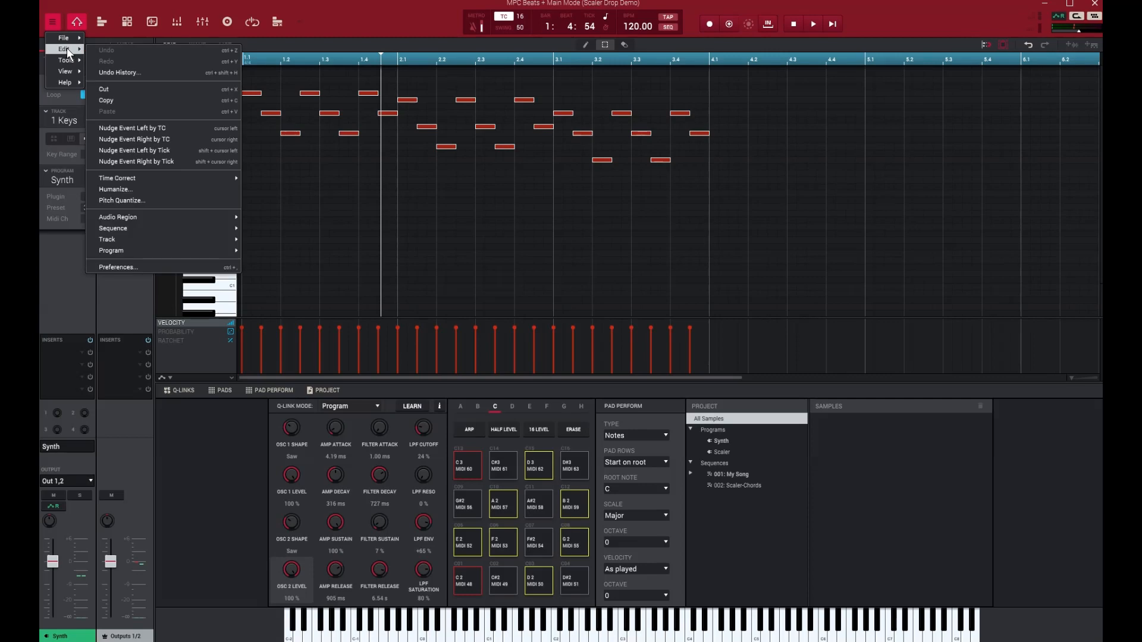
mouse_move(136, 229)
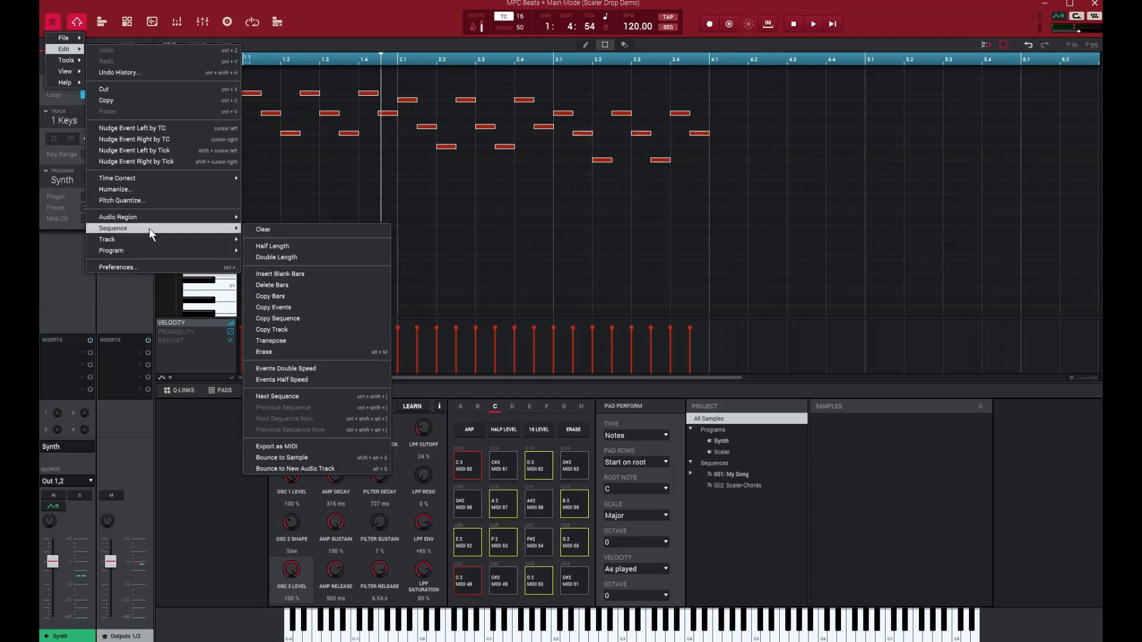
left_click(293, 306)
left_click(572, 306)
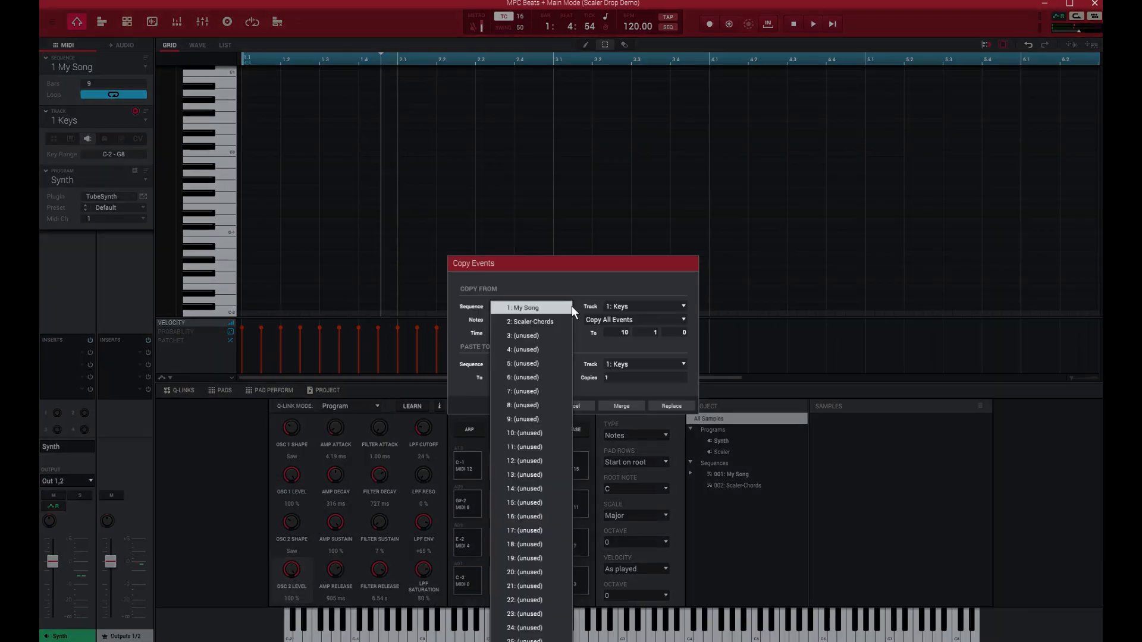
left_click(544, 322)
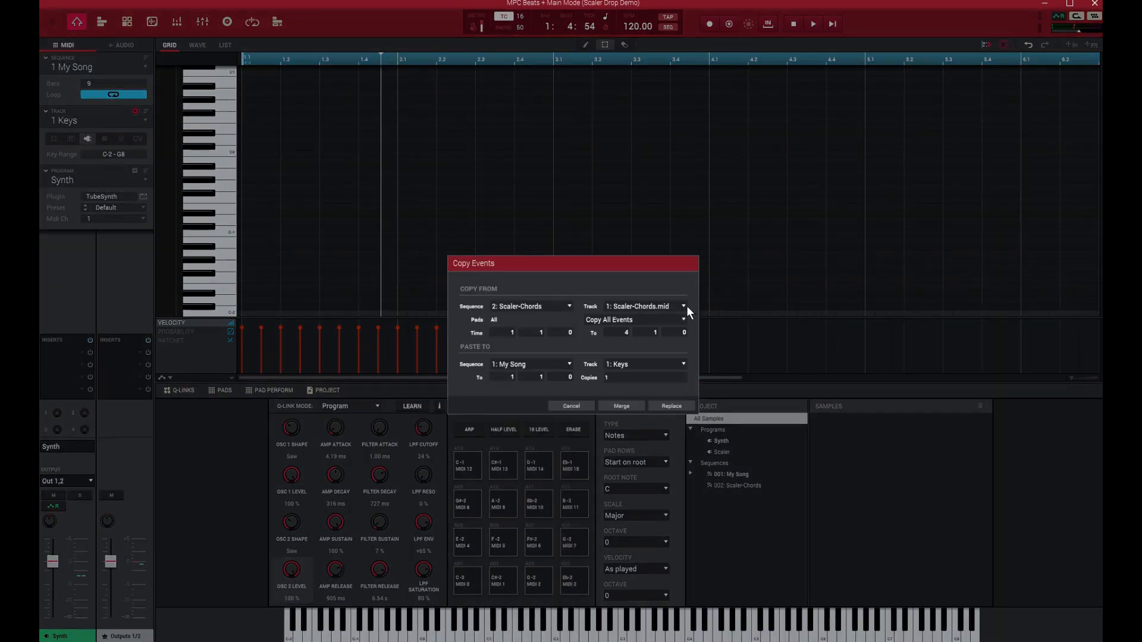
left_click(684, 306)
left_click(648, 319)
left_click(627, 405)
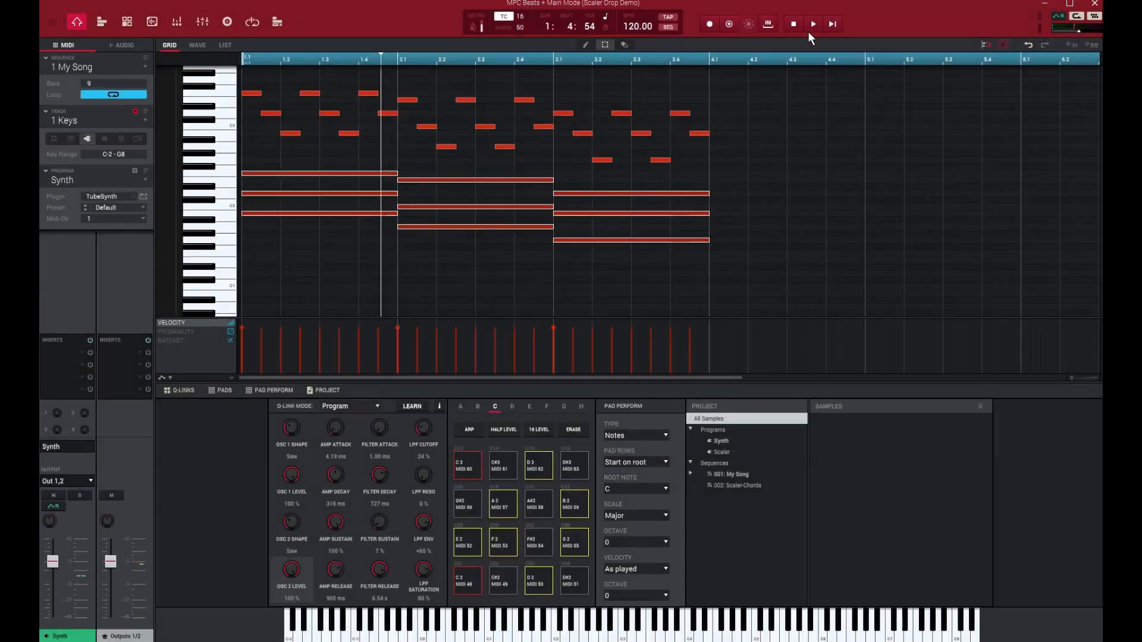
Play the merged sequence from the start, then assign the Scaler program to the Keys track and replay it.
left_click(832, 25)
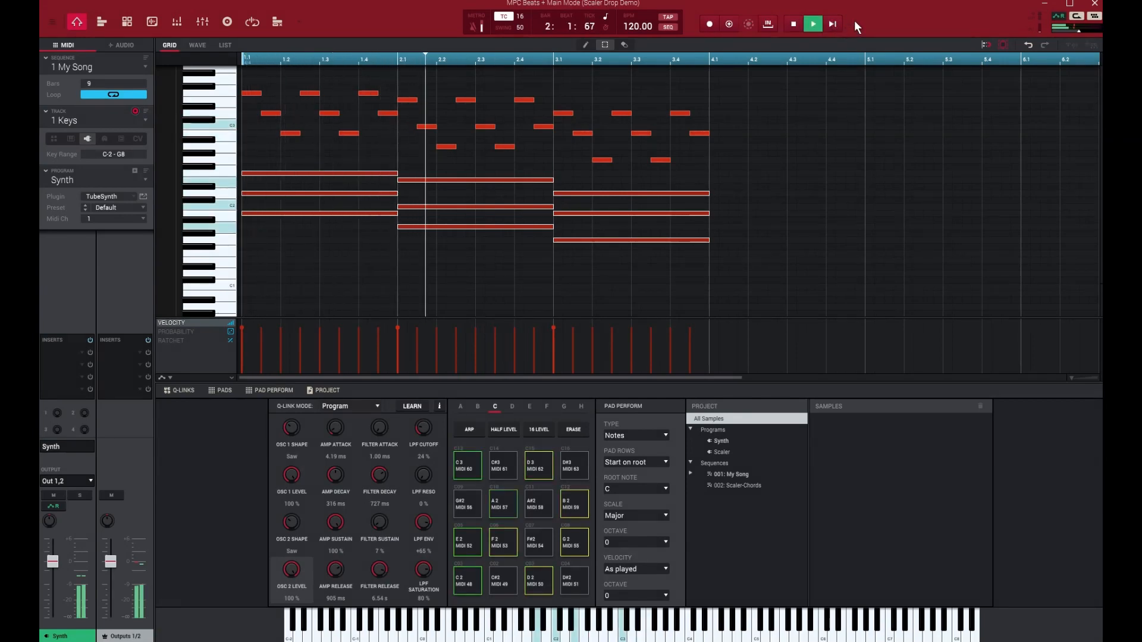
left_click(795, 24)
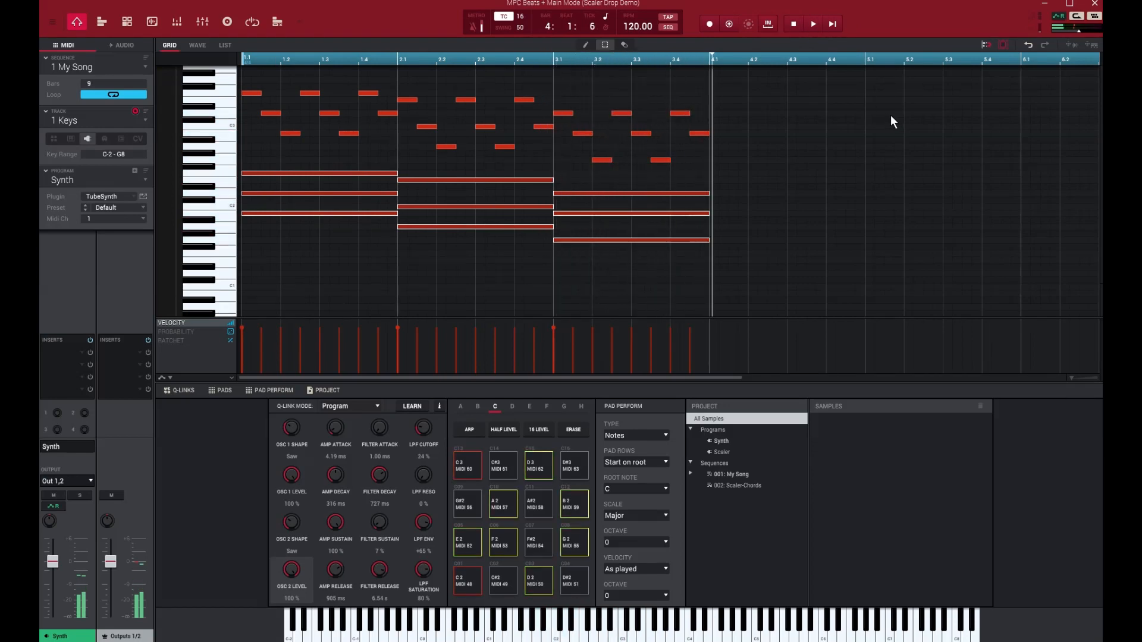
left_click(148, 181)
left_click(91, 222)
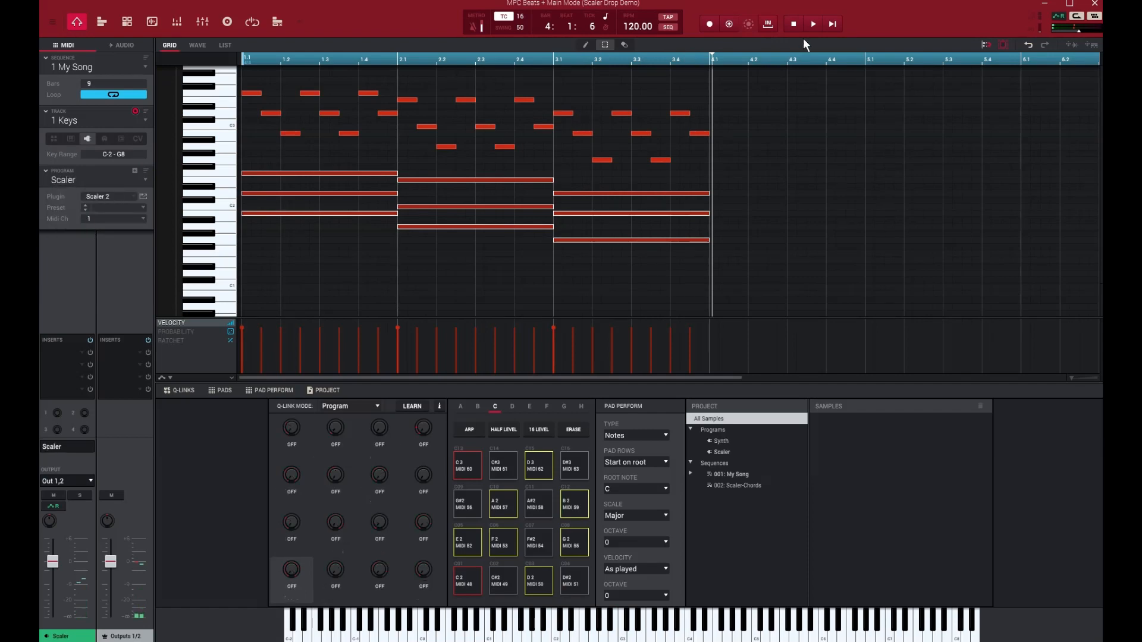
left_click(831, 25)
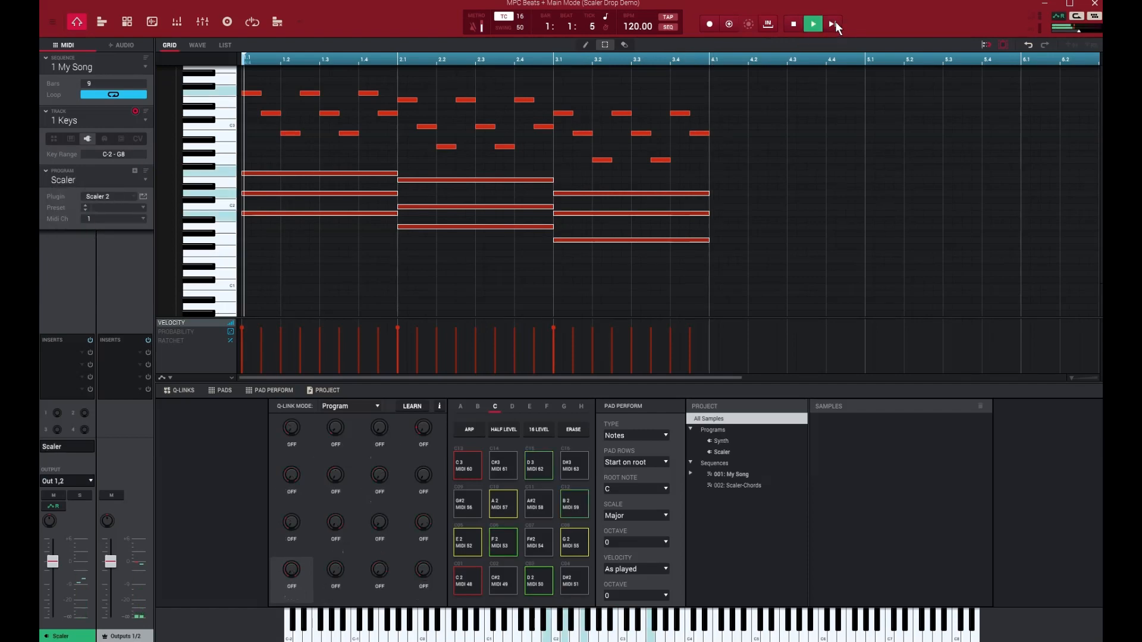
left_click(796, 23)
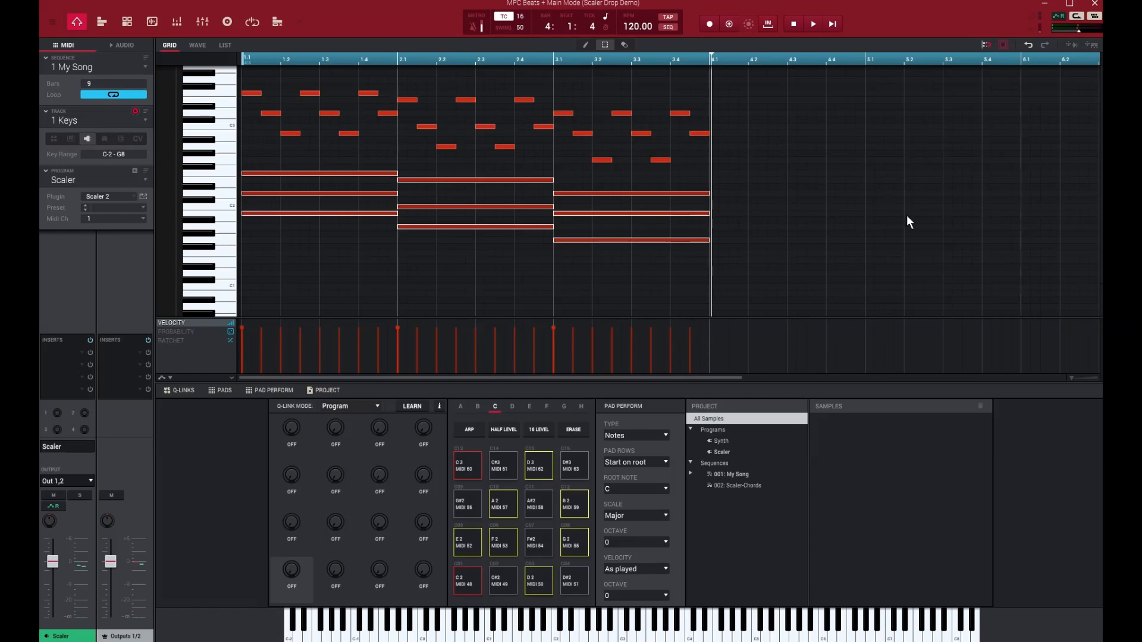
Open the Scaler 2 plugin clear of the notes and enable Perform with Performances, Basic Perf 1, at X0.5 speed.
left_click(143, 196)
left_click_drag(855, 206, 841, 245)
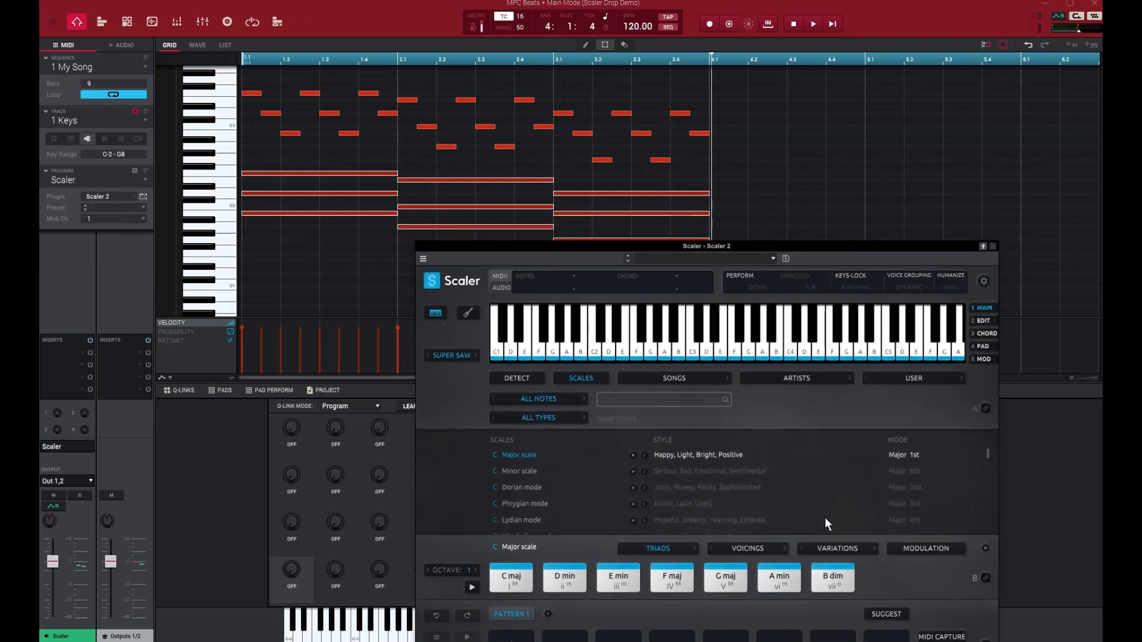
left_click(740, 274)
left_click(791, 276)
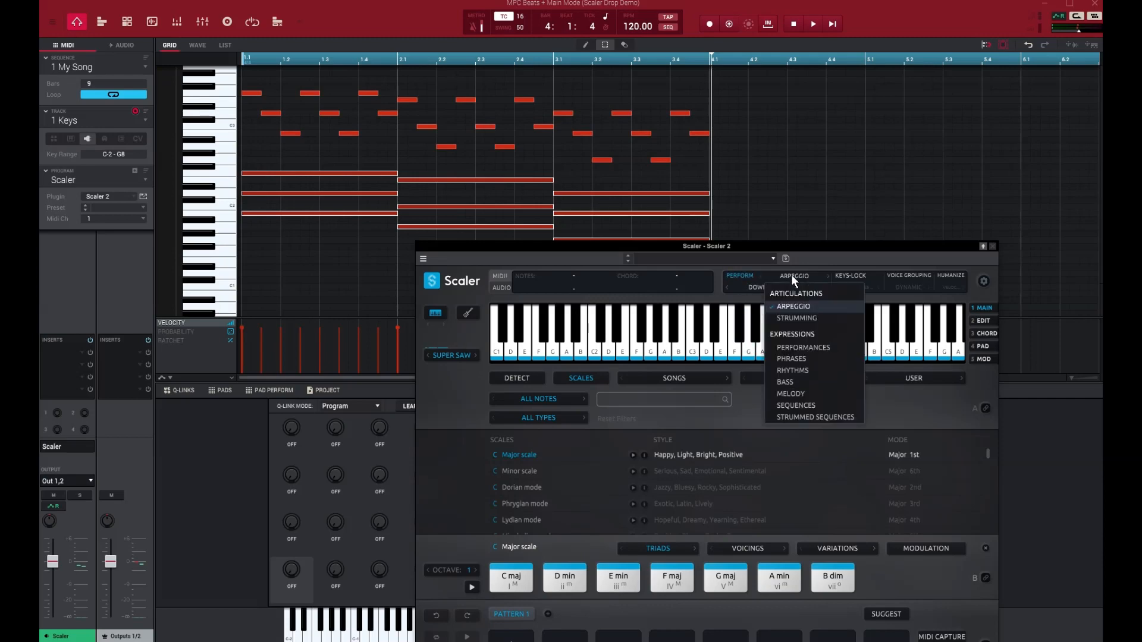
left_click(800, 348)
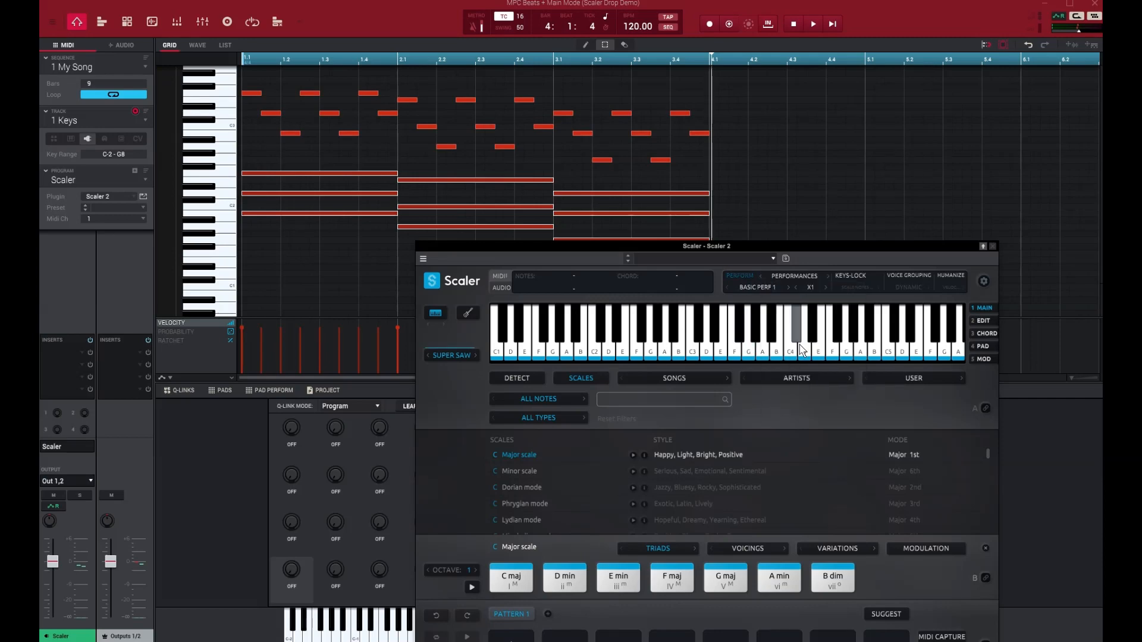
left_click(796, 287)
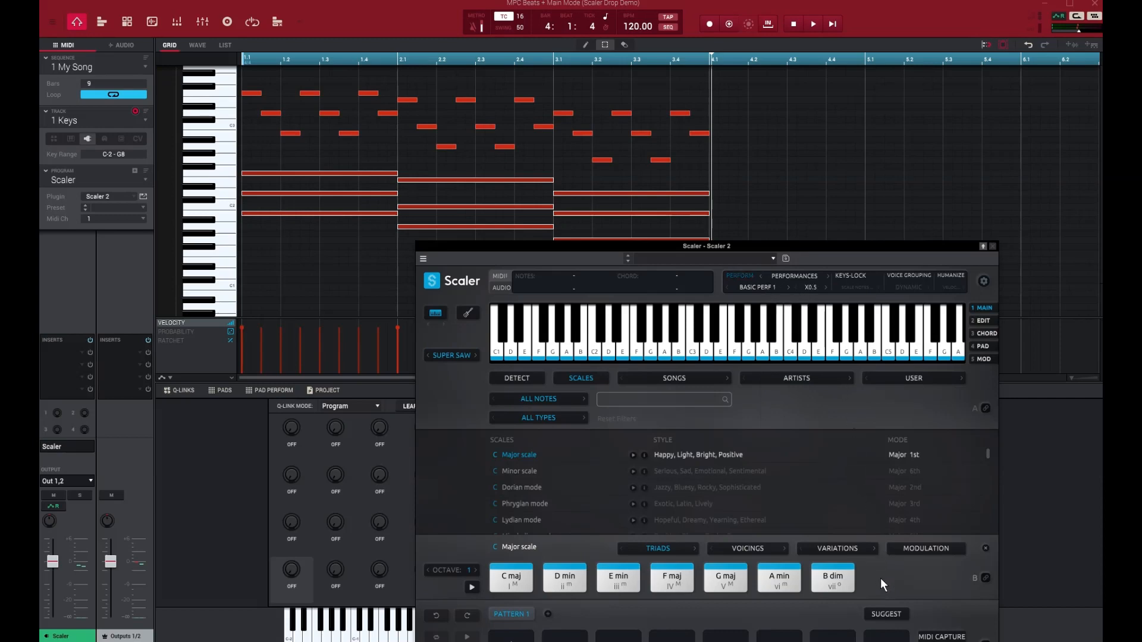
Audition the G maj, A min and B dim chords with the performance applied.
left_click(708, 580)
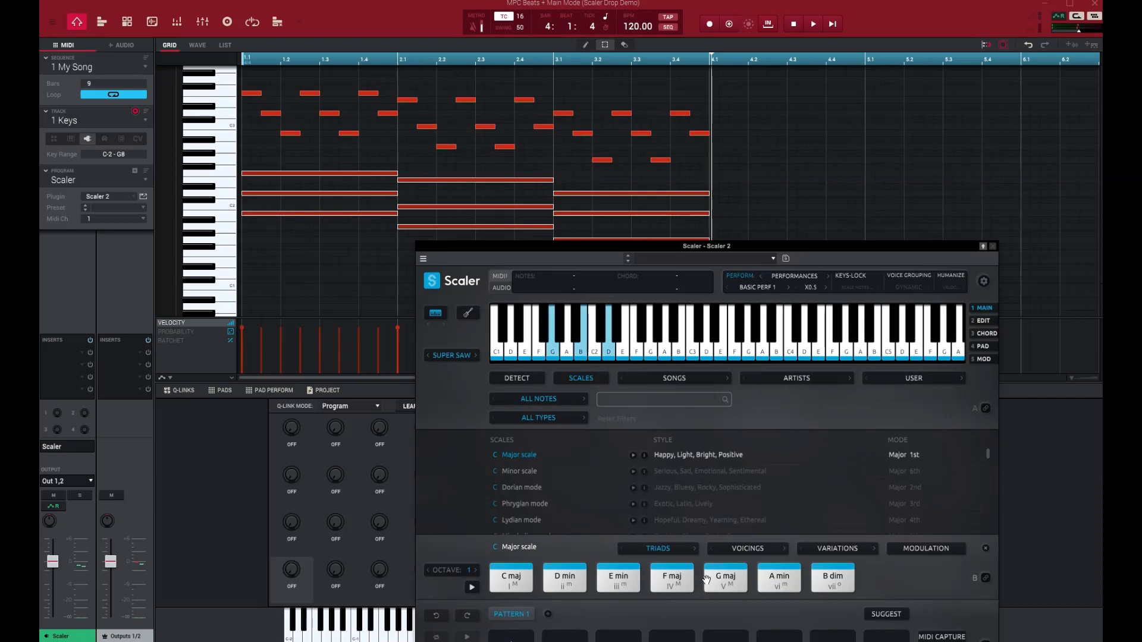
left_click(779, 580)
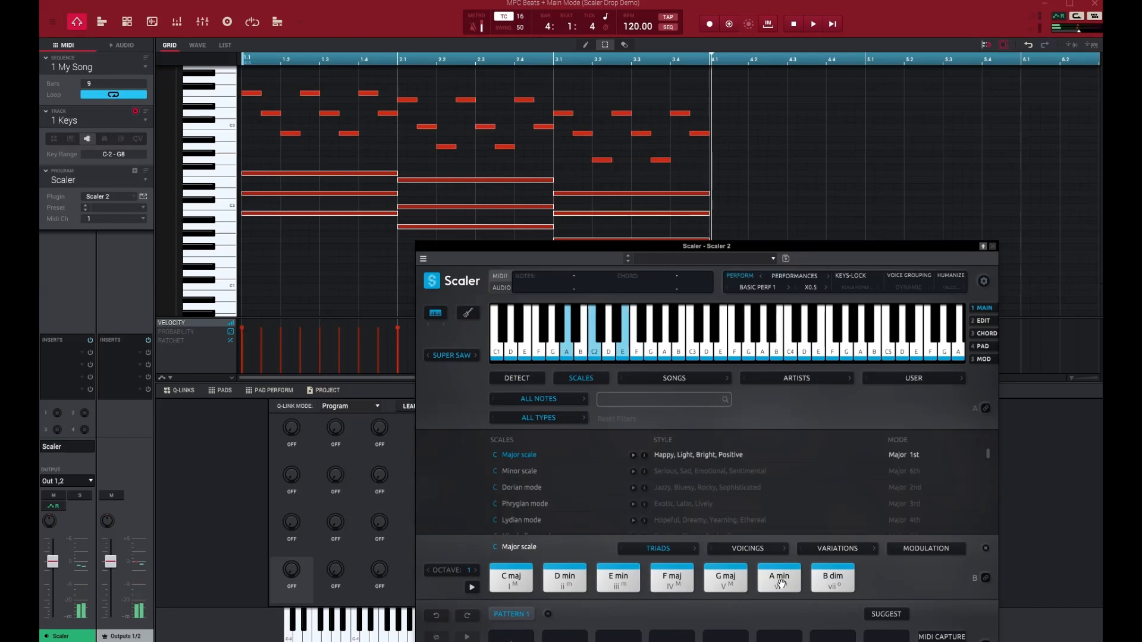
left_click(832, 580)
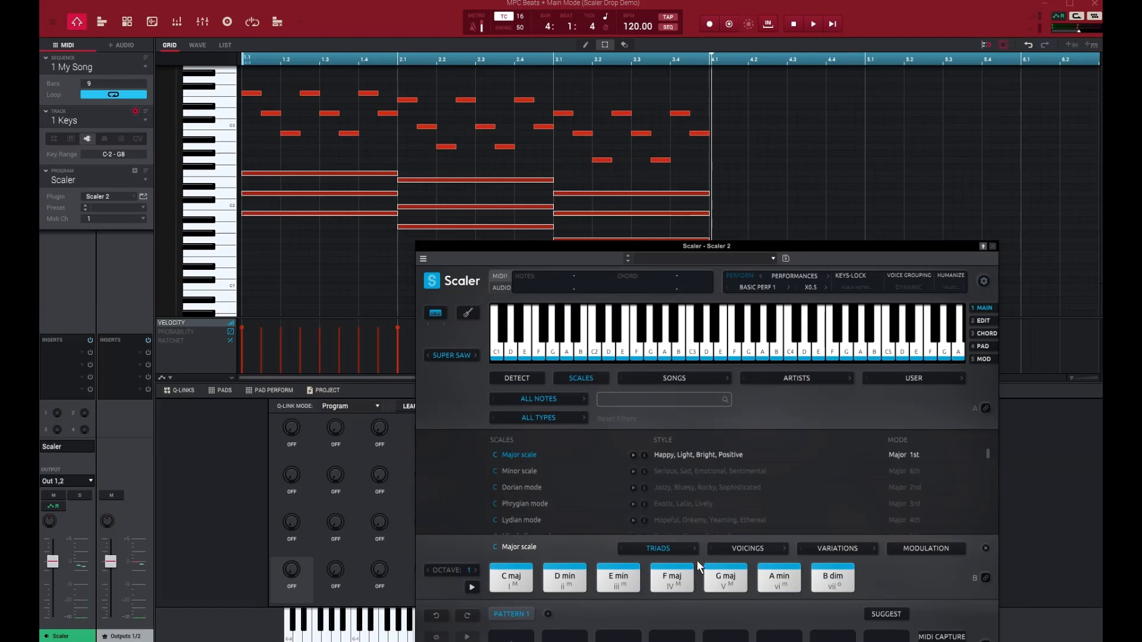
Select the G maj, A min and B dim performance chords and load them as MIDI into sequence 2: Scaler-Chords.
left_click_drag(697, 560, 895, 598)
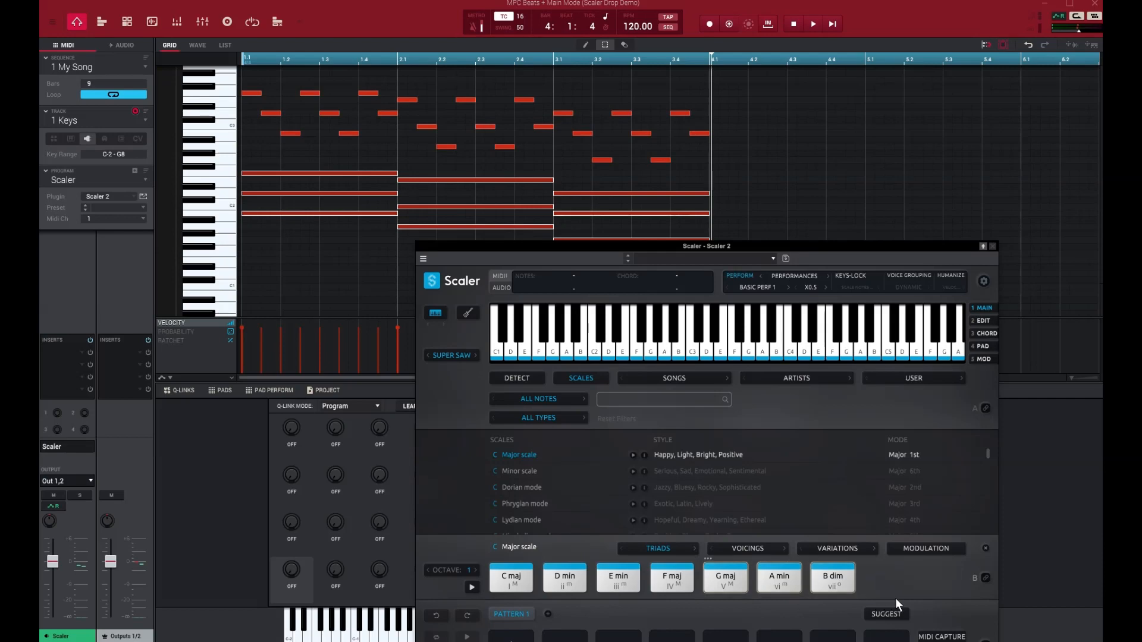
left_click_drag(726, 584, 281, 256)
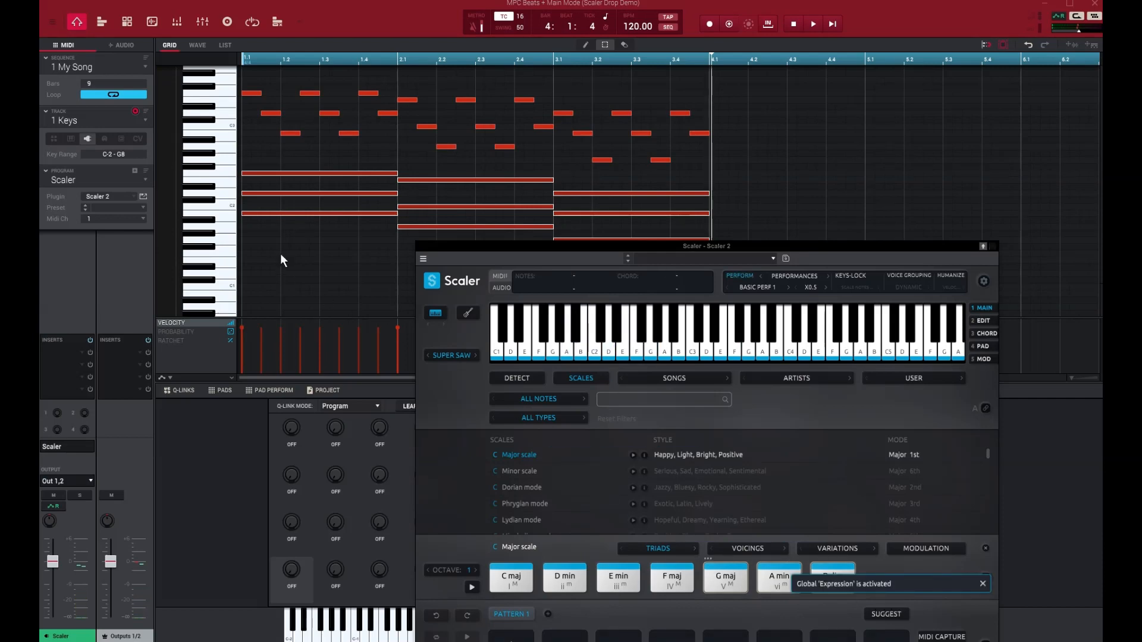
left_click(994, 245)
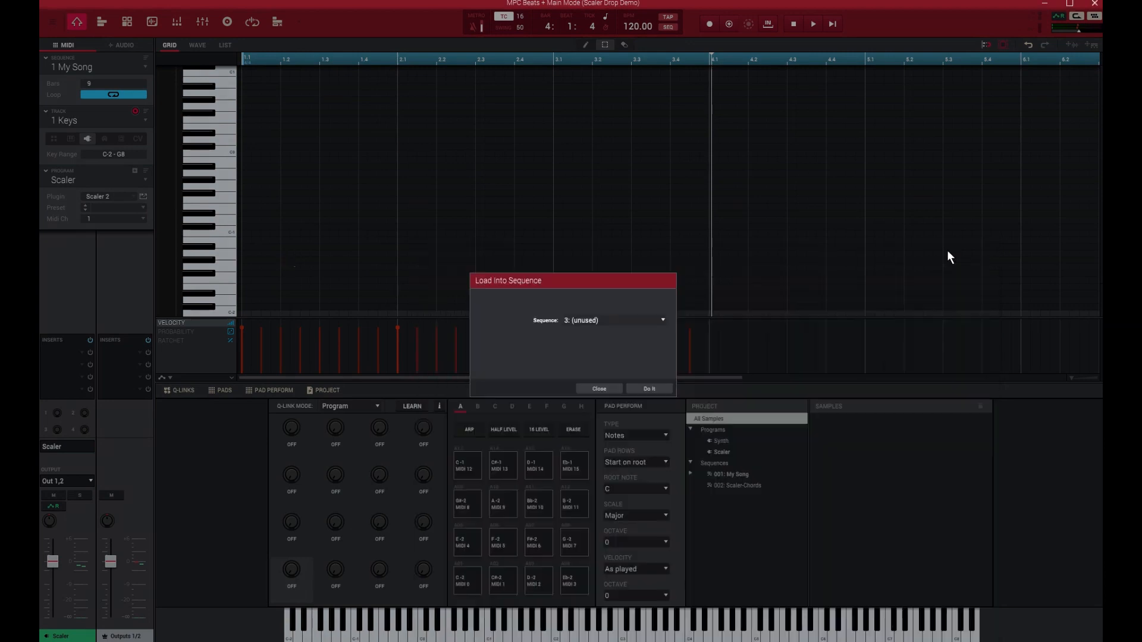
left_click(665, 320)
left_click(624, 306)
left_click(651, 388)
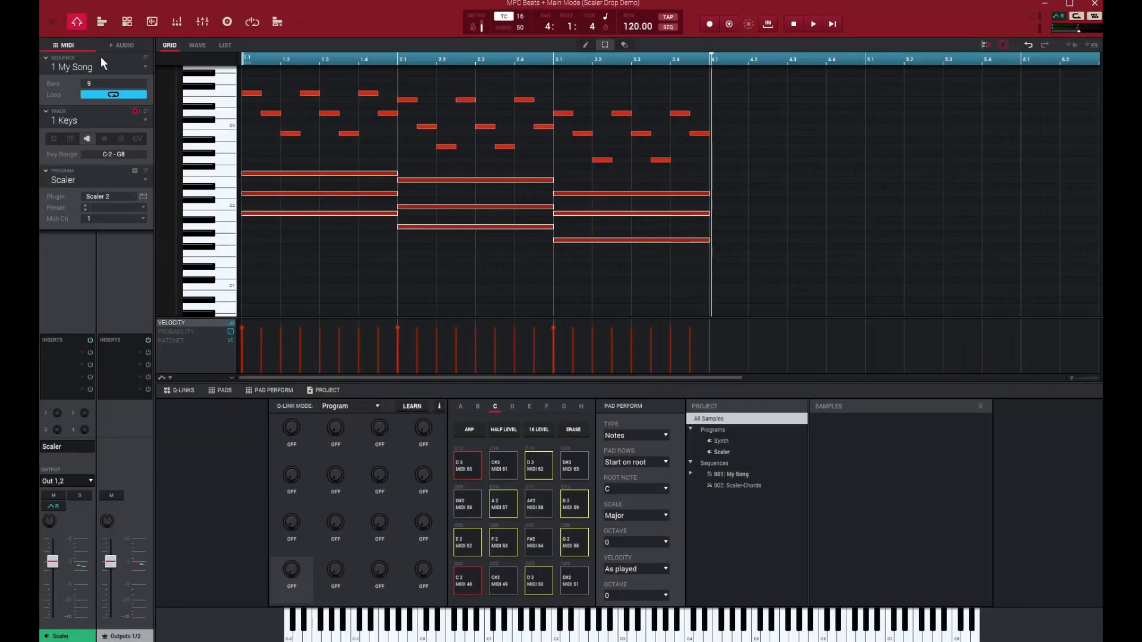
Copy all events from Scaler-Chords and merge them into My Song's Keys track starting at bar 4.
left_click(52, 23)
mouse_move(63, 50)
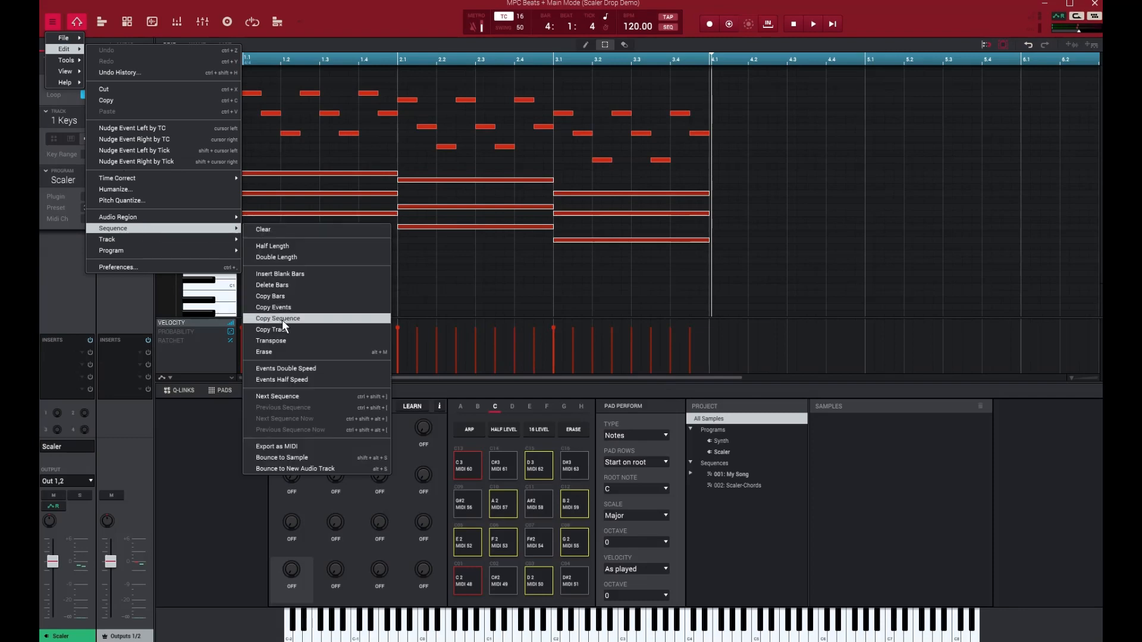
left_click(283, 311)
left_click(570, 307)
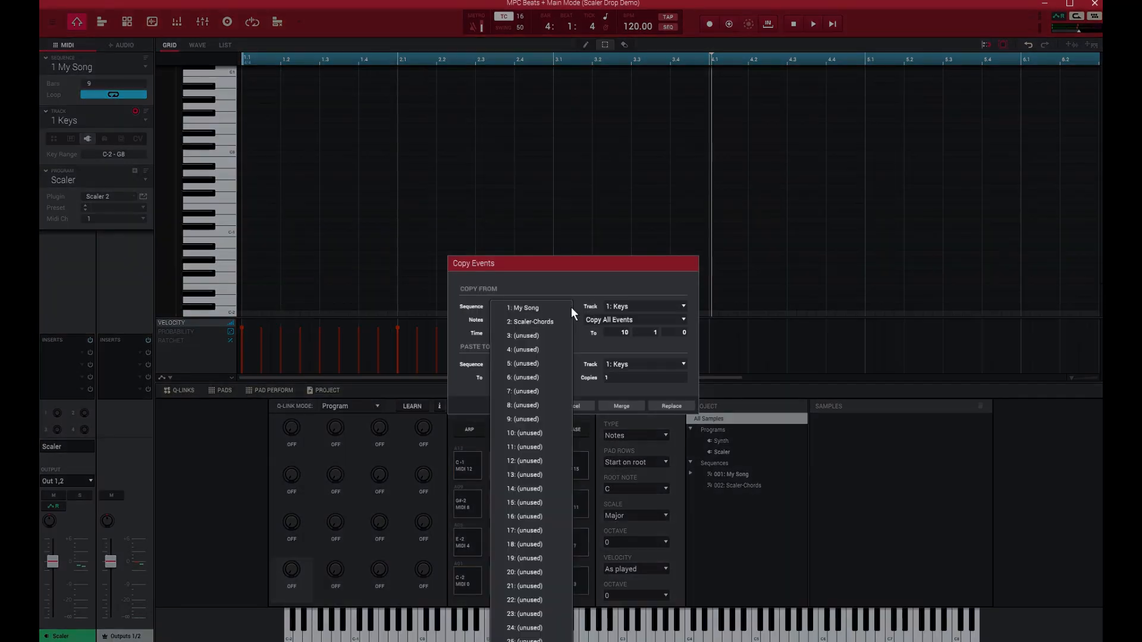
left_click(516, 321)
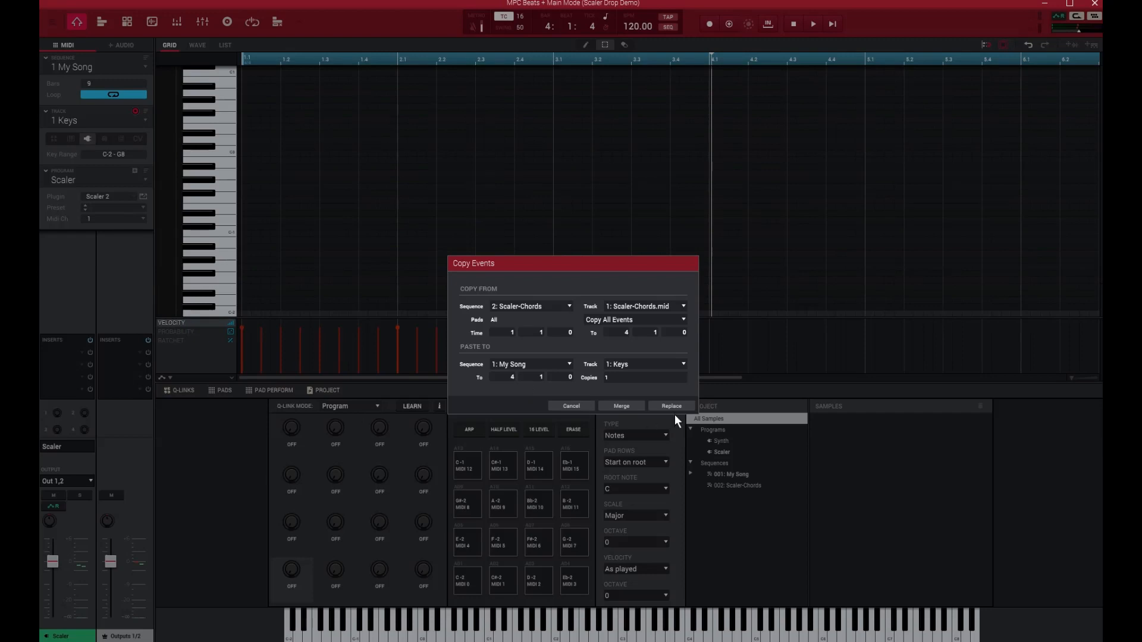
left_click(625, 405)
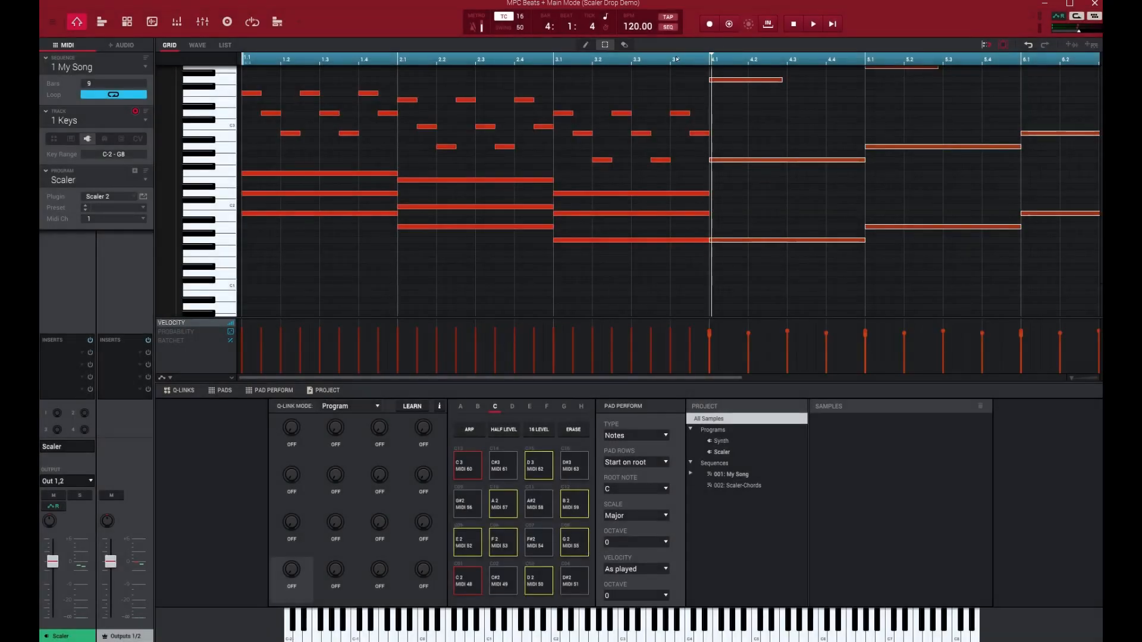
Assign the Synth program to the Keys track and play the performance notes from bar 4.
left_click_drag(677, 59, 670, 27)
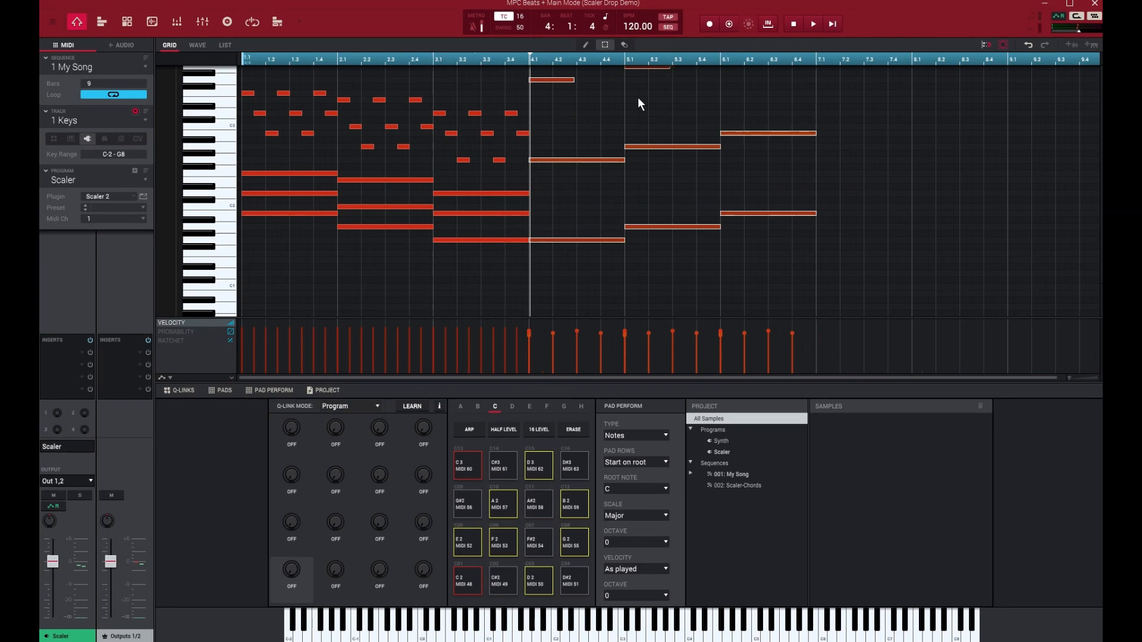
scroll(634, 111, "up", 3)
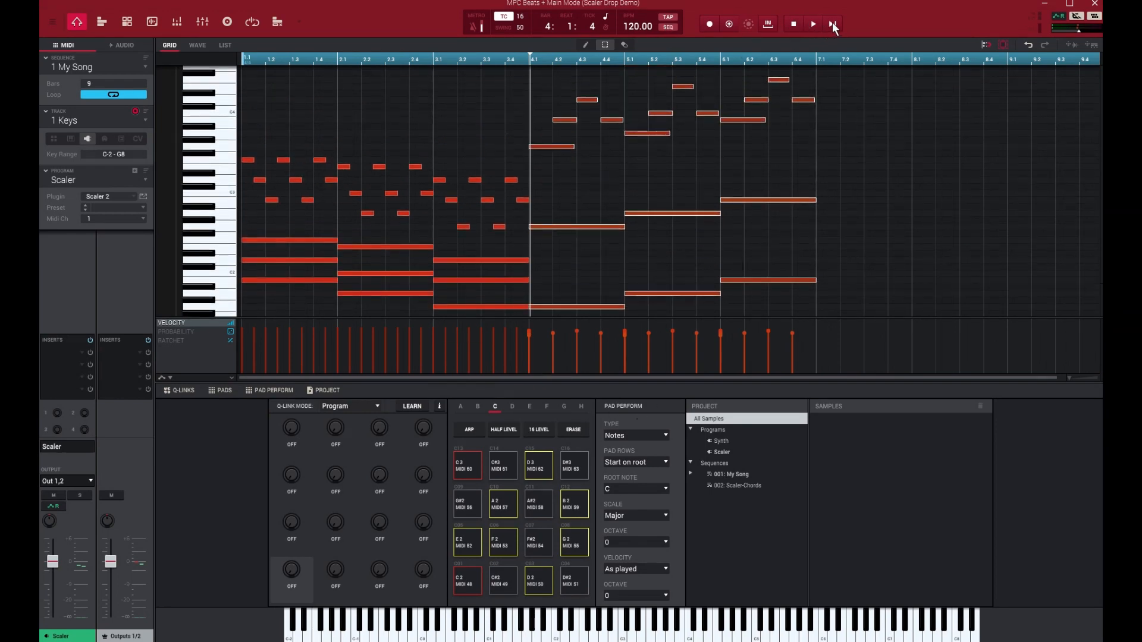
left_click(146, 179)
left_click(99, 203)
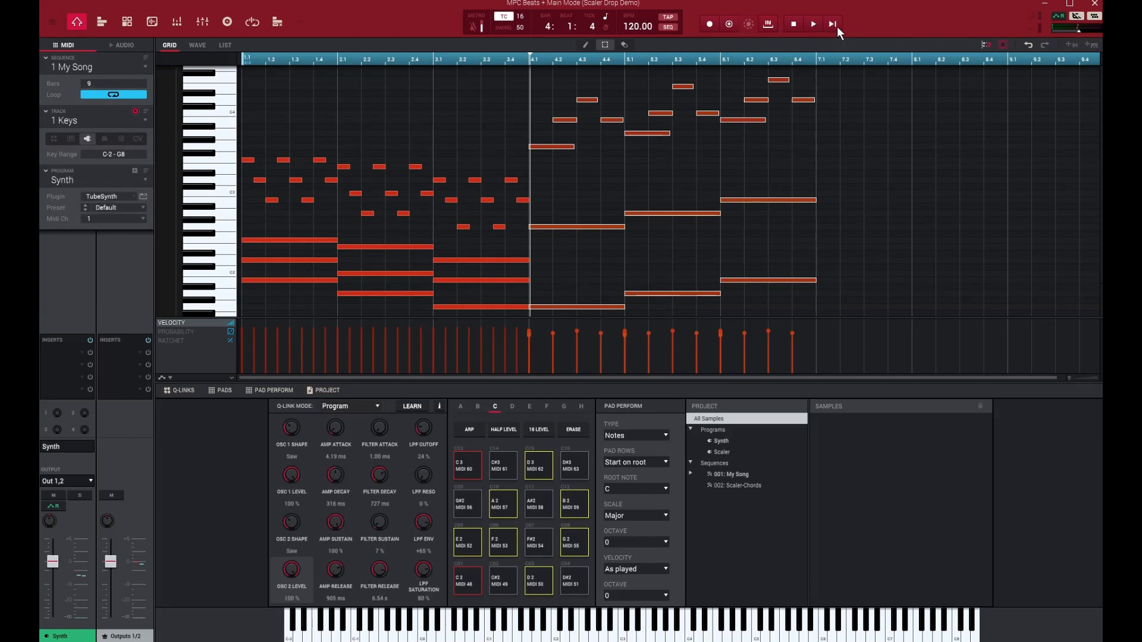
key("space")
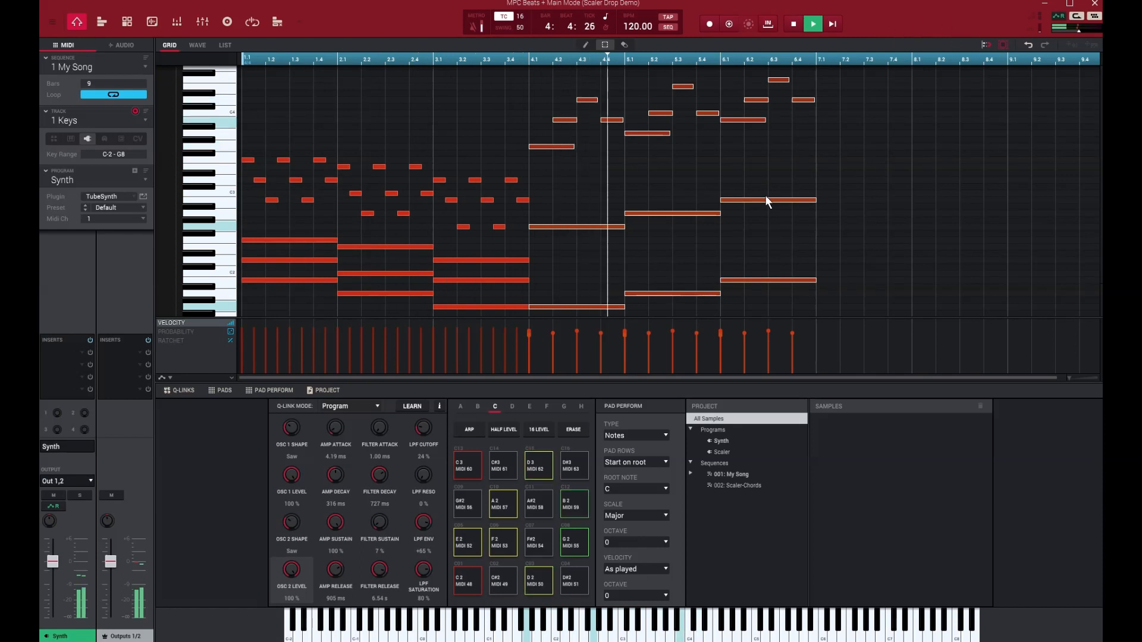
left_click(795, 24)
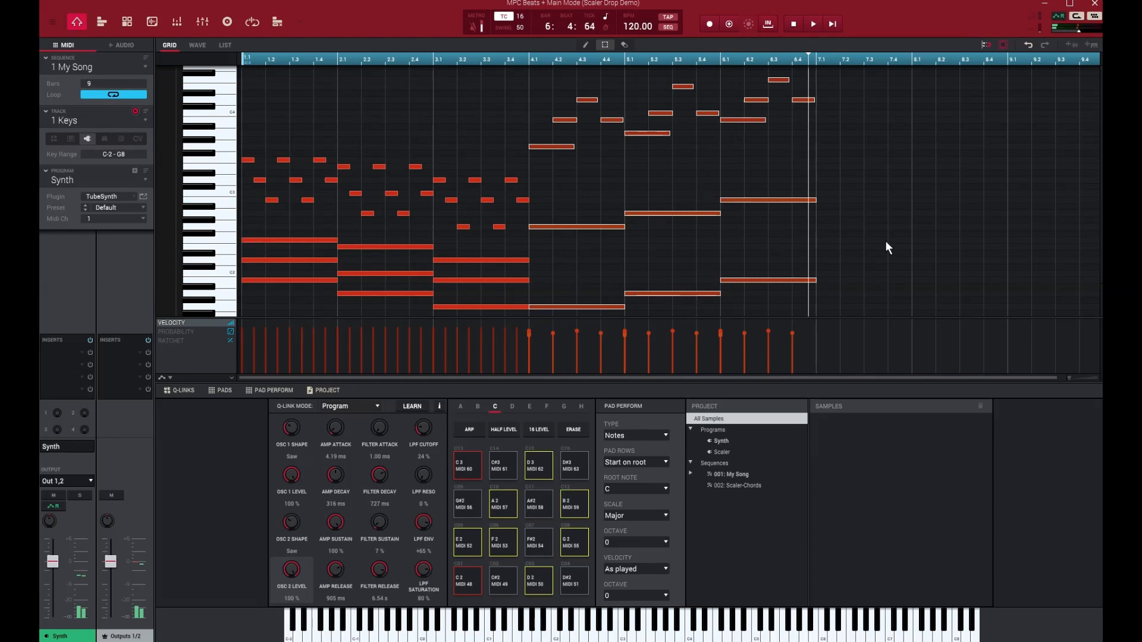